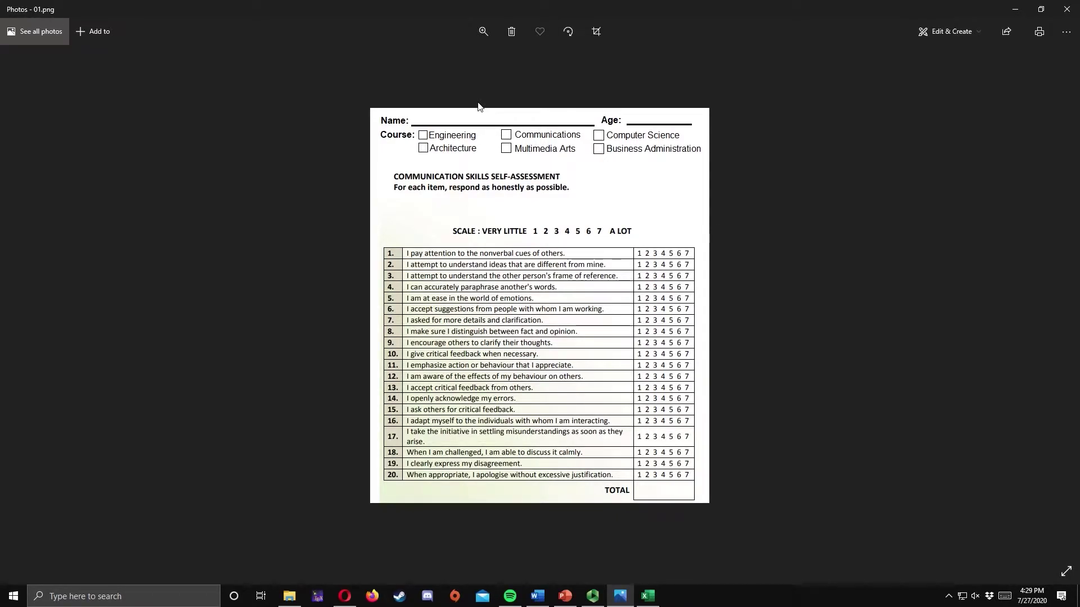
Step: Browse through the three respondents' filled-in forms in Photos
key("Right")
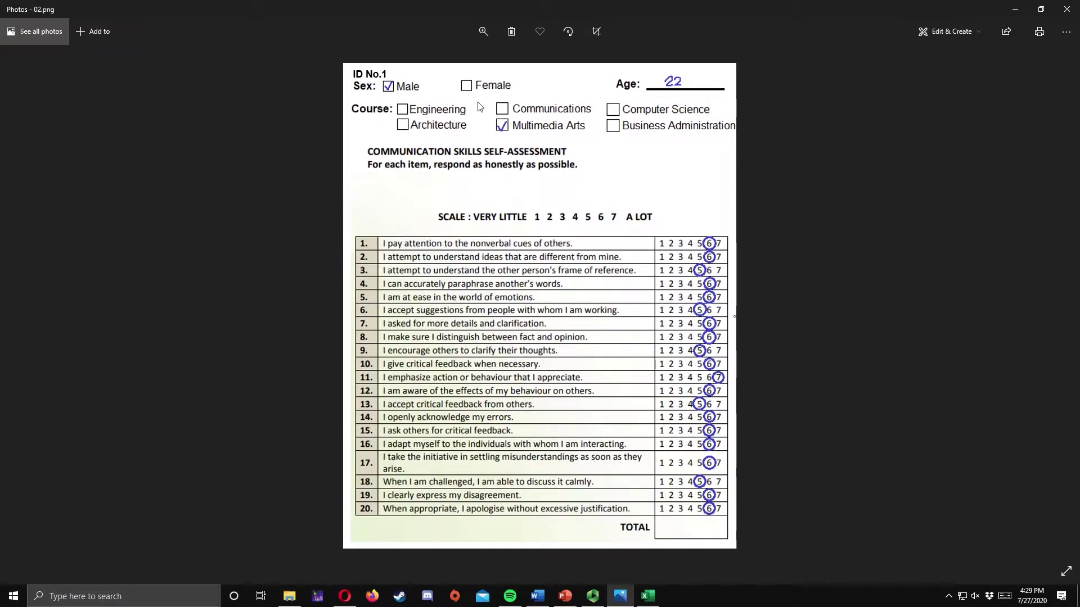
key("Right")
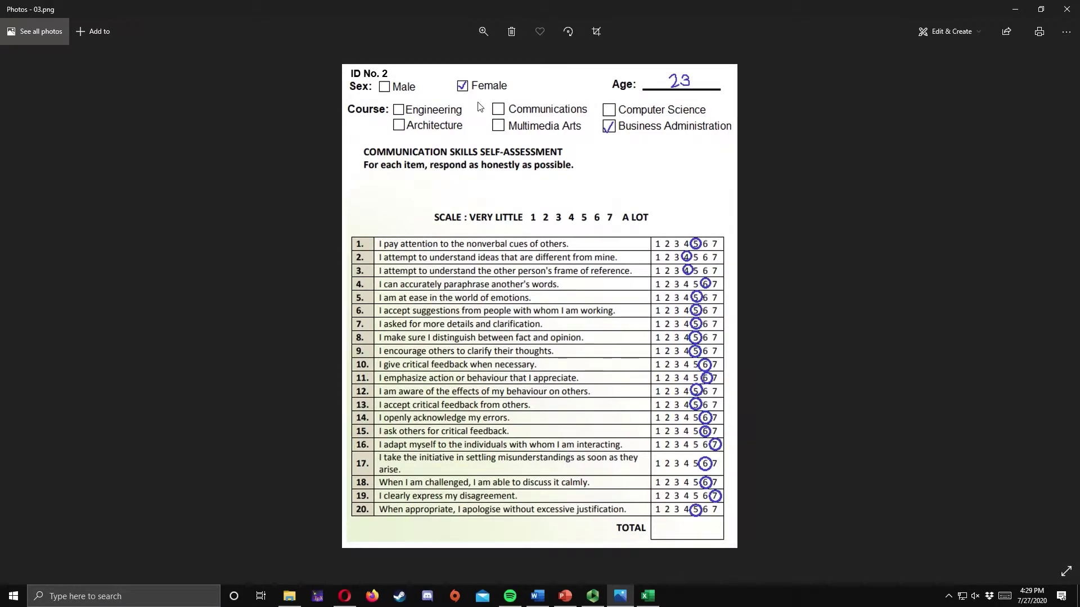
key("Right")
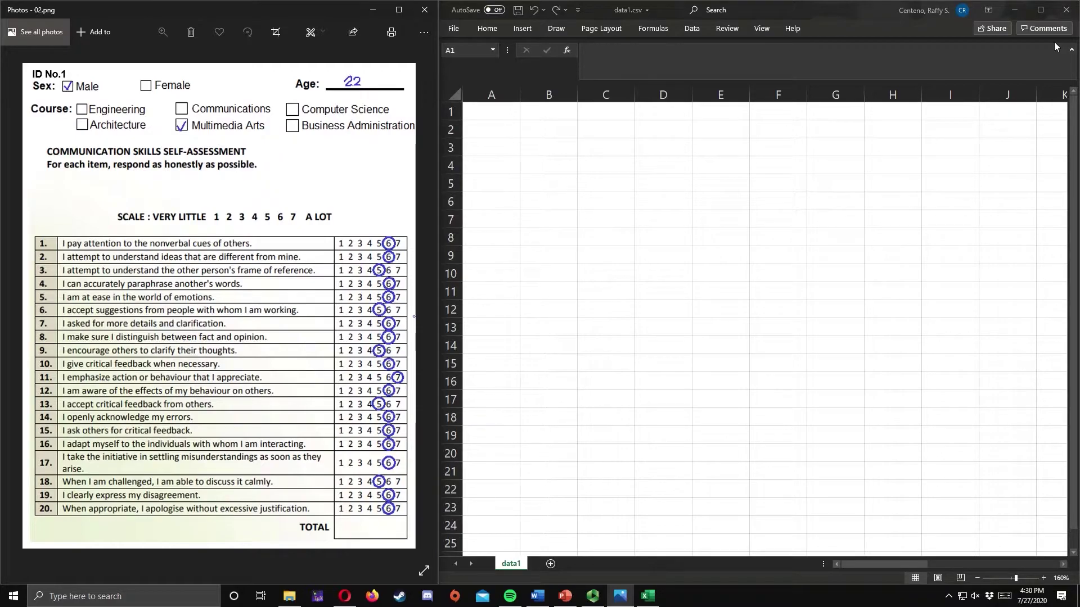
Step: Enter the headers ID, Sex, Age and Course in A1:D1
left_click(487, 112)
type("ID")
key("Tab")
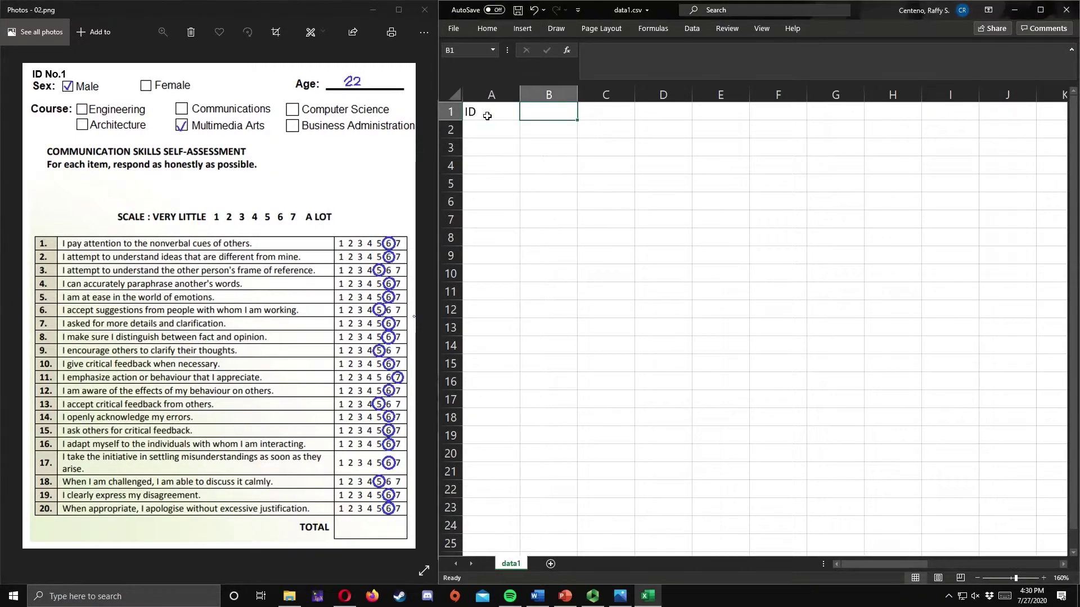
type("Sex")
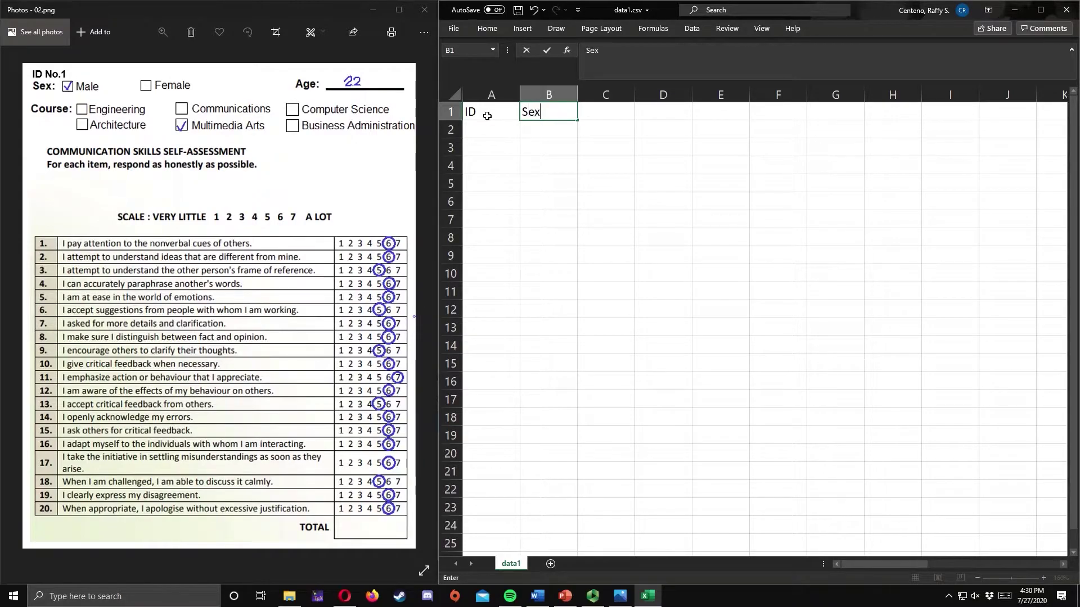
key("Tab")
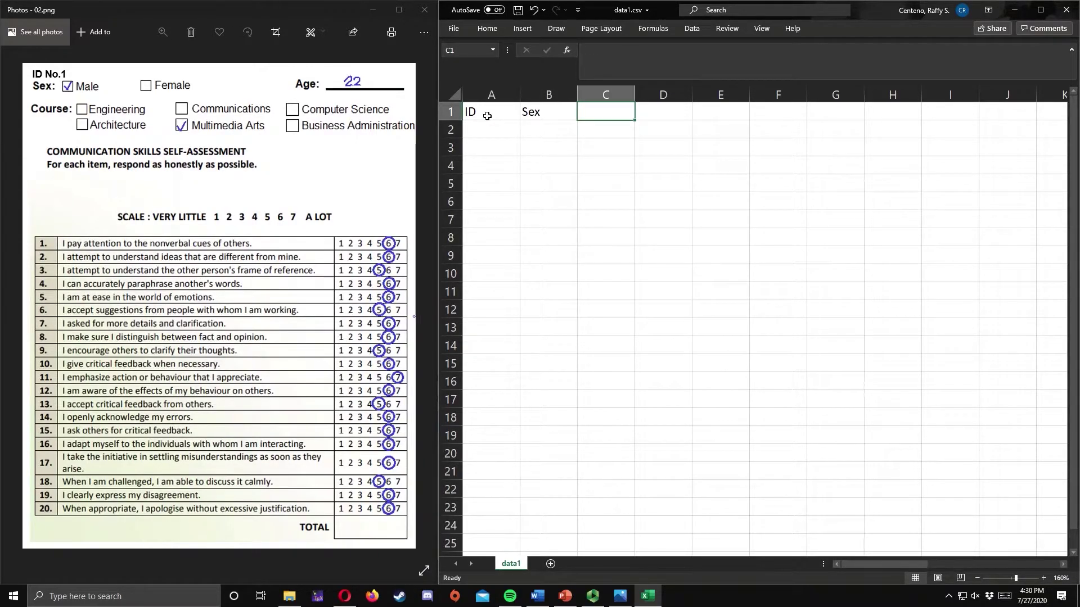
type("A")
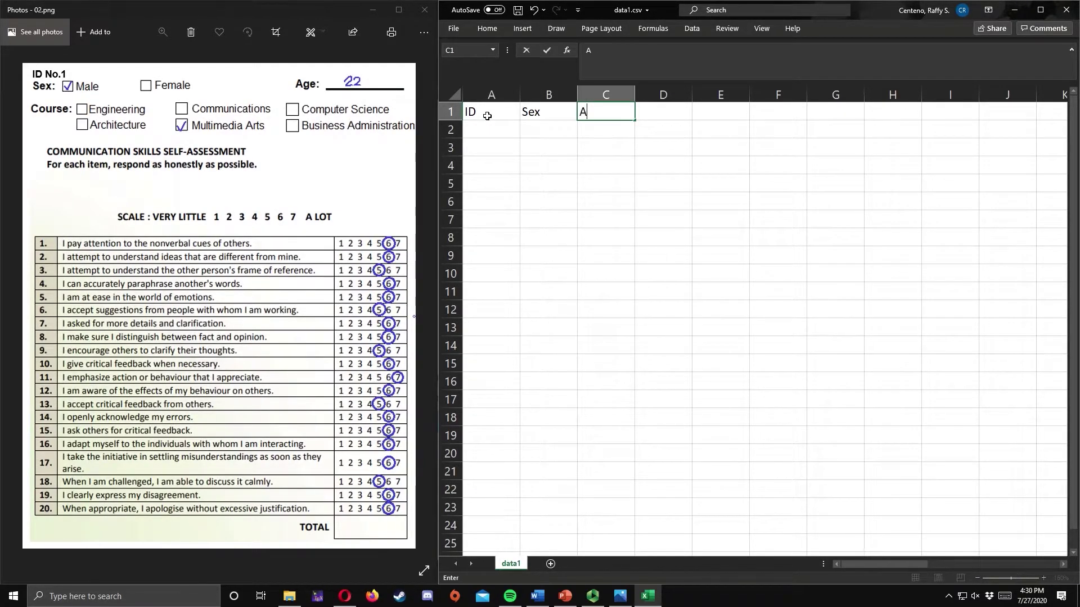
type("ge")
key("Tab")
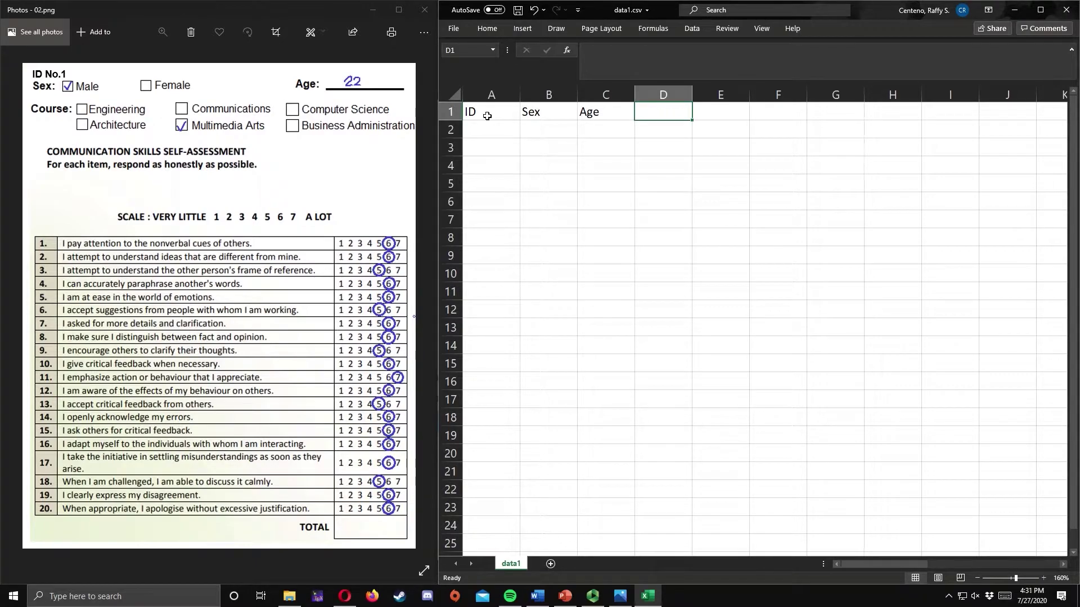
type("Cours")
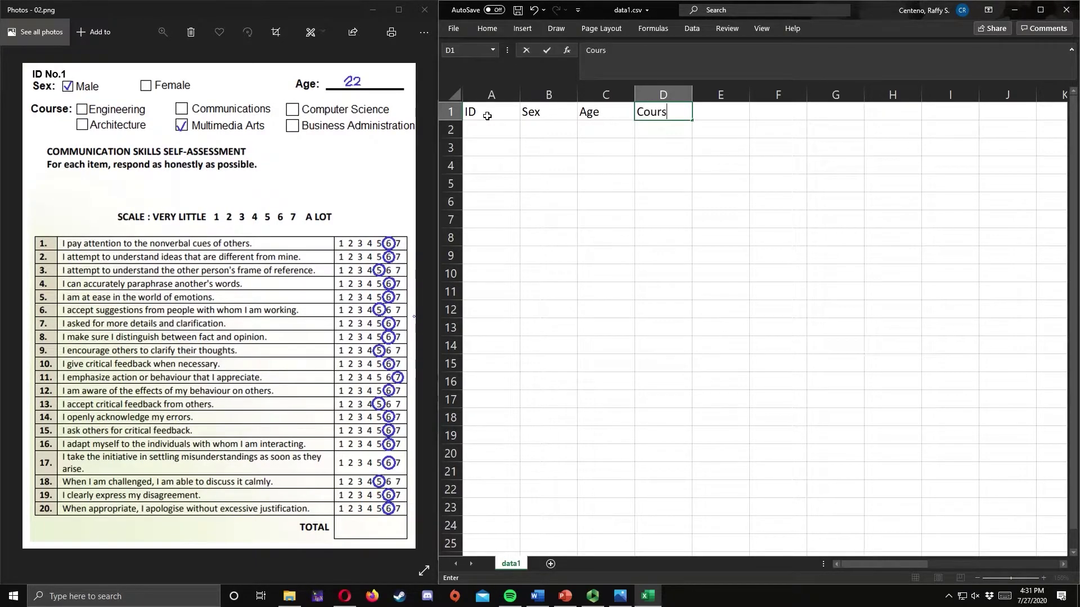
type("e")
key("Tab")
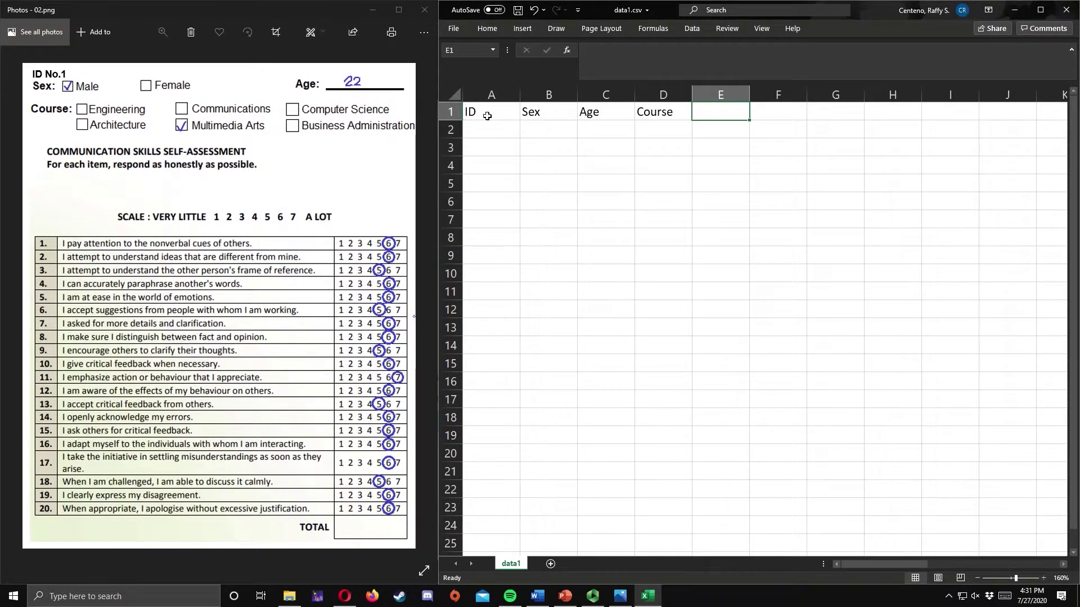
Step: Add the item headers S1 through S20 followed by a Total header
type("S1")
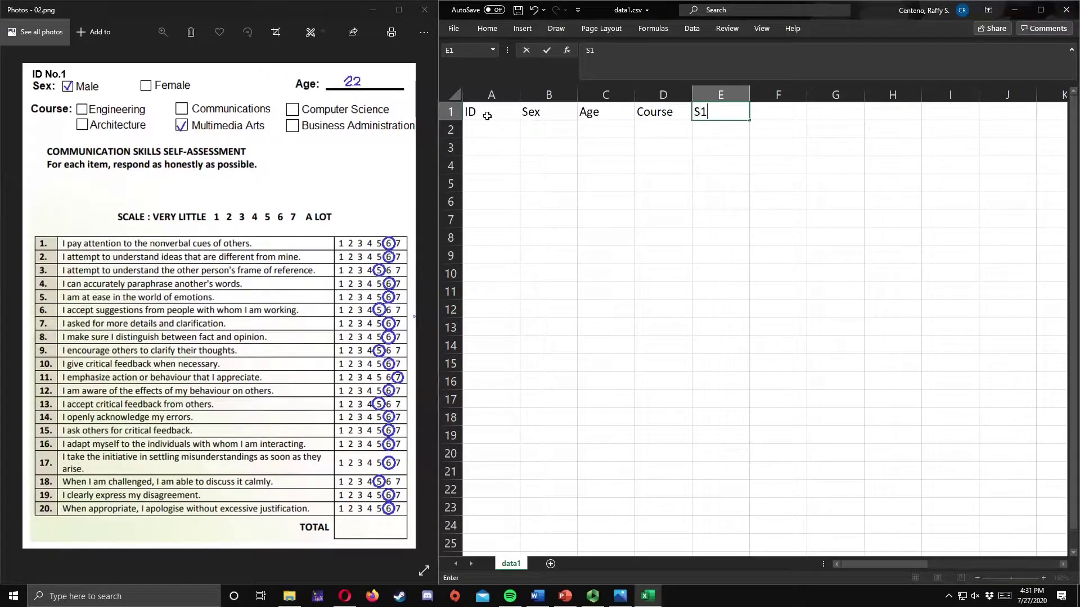
key("Tab")
type("S")
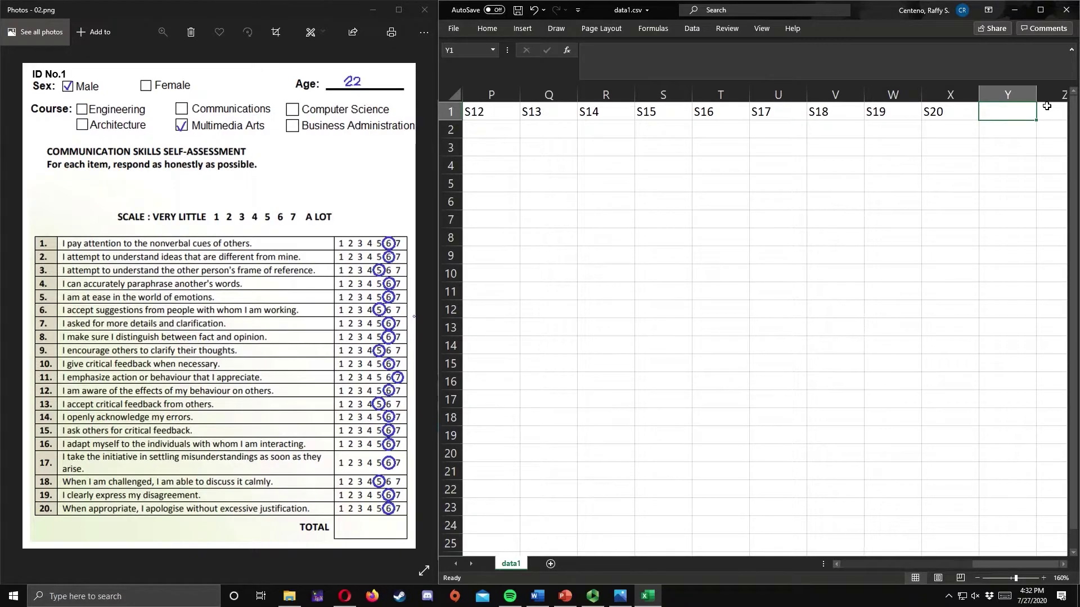
type("Total")
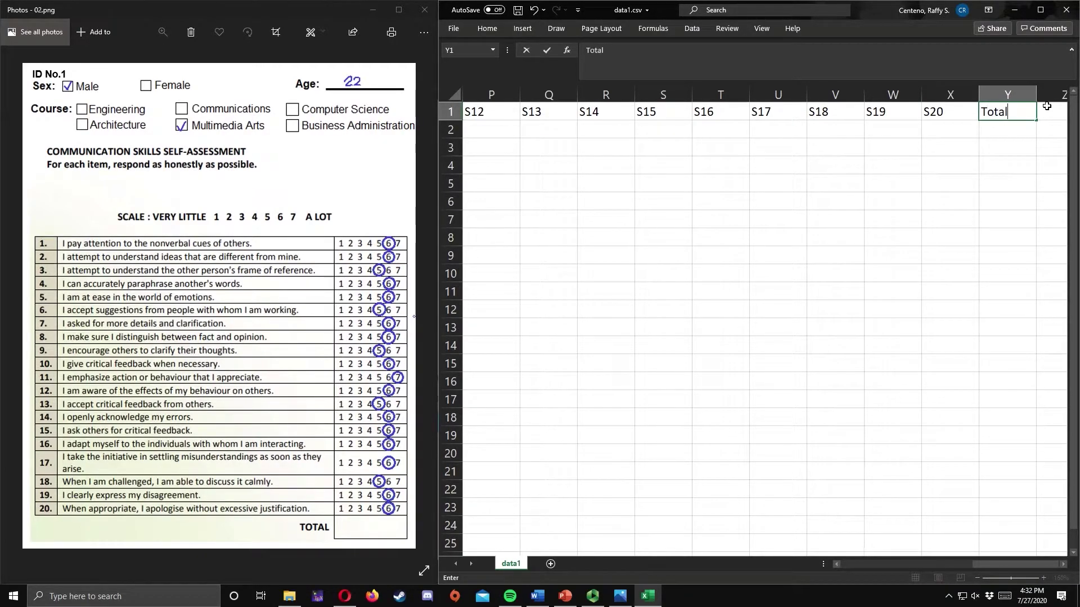
key("Return")
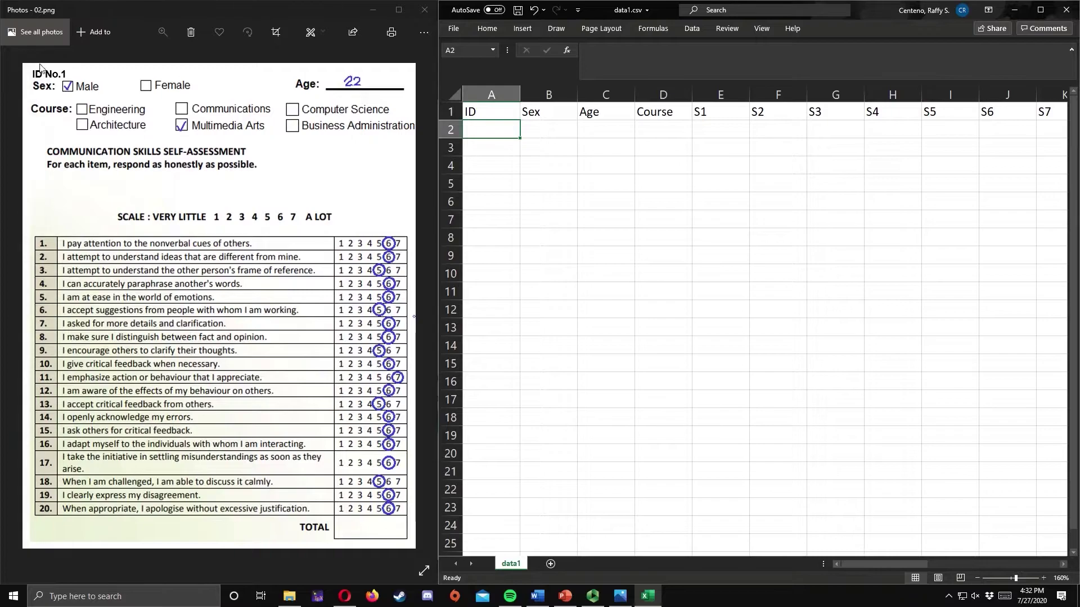
Step: Enter respondent 1's ID 1, Male, age 22 and course Multimedia Arts in row 2
type("1")
key("Tab")
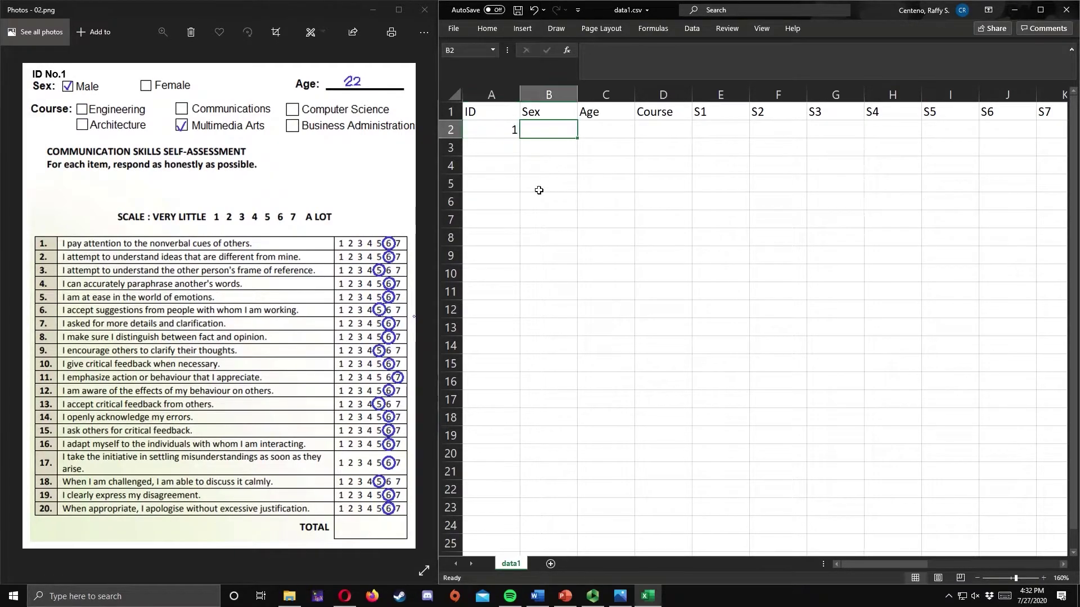
type("Male")
key("Tab")
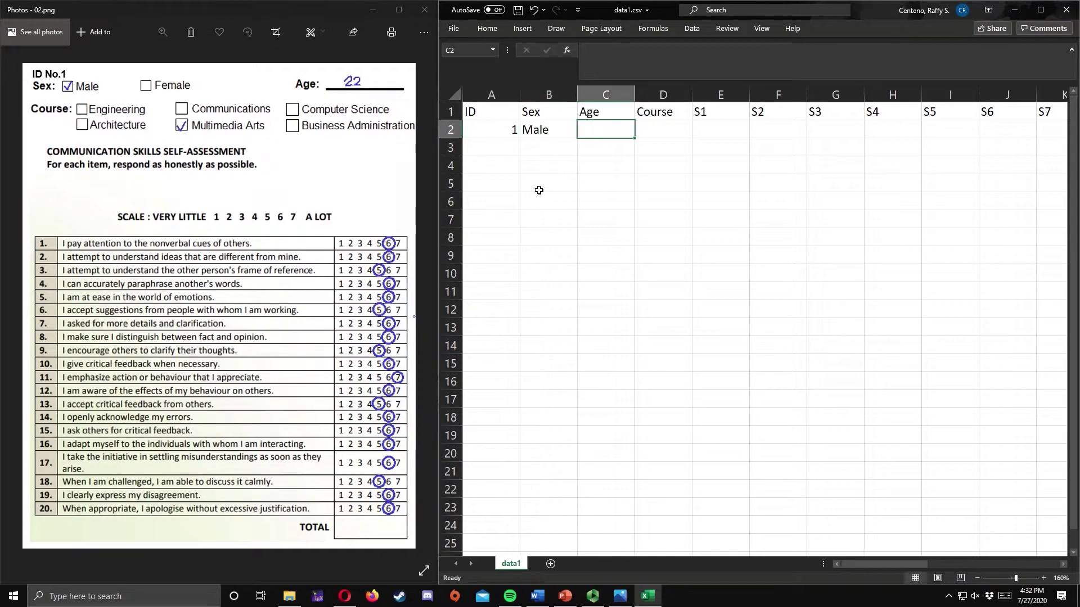
type("22")
key("Tab")
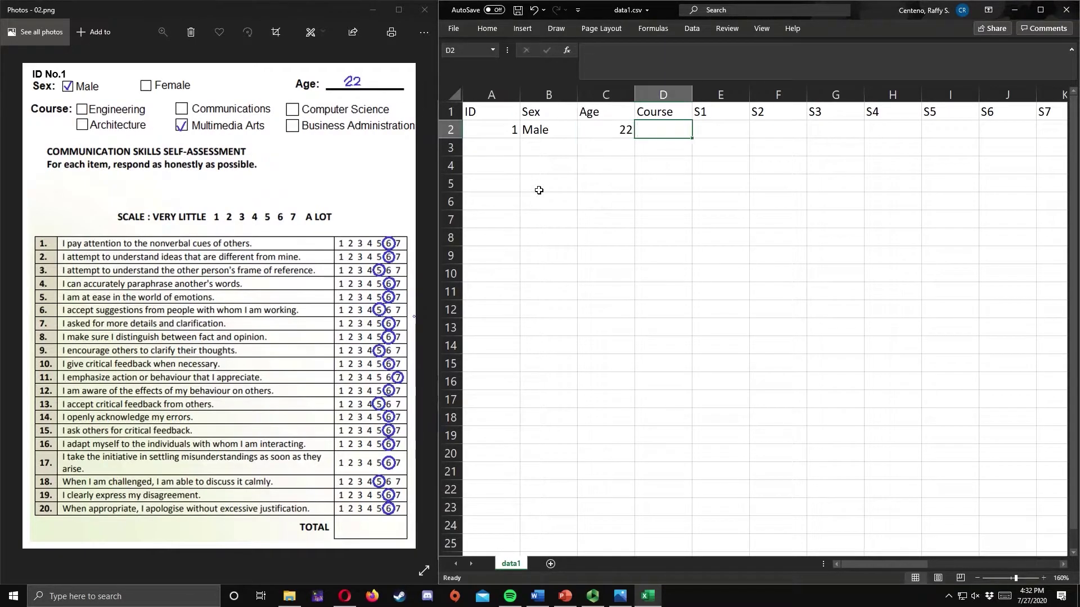
type("M")
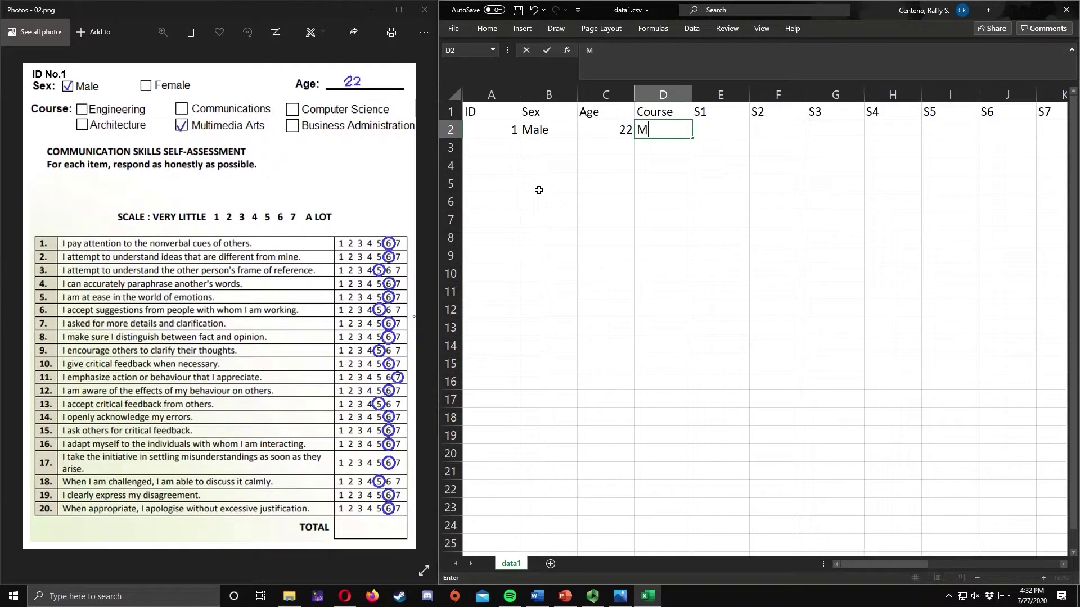
type("ultimedia Arts")
key("Tab")
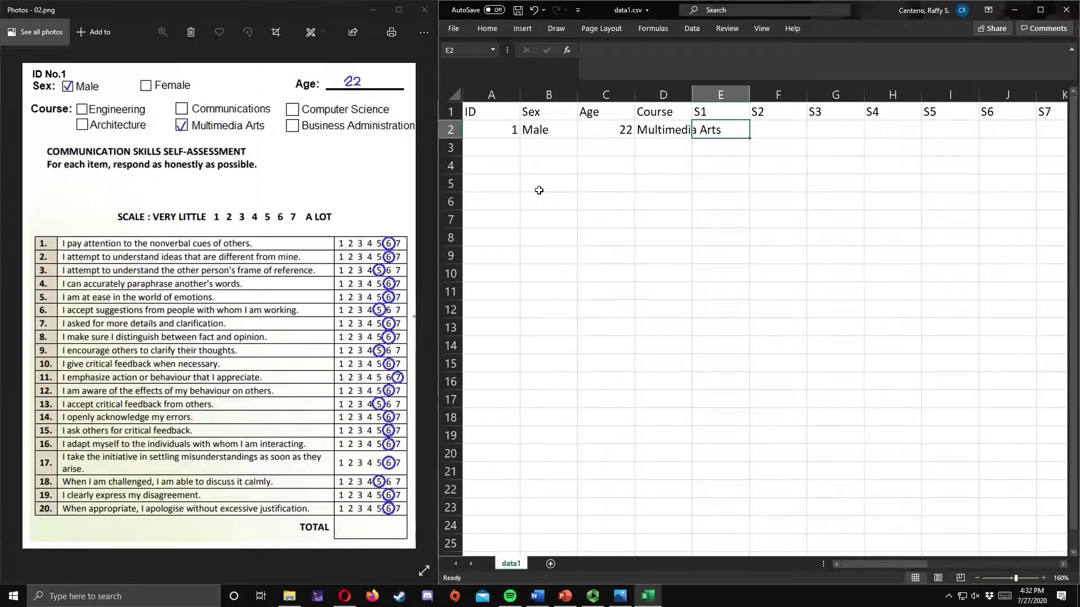
Step: Enter respondent 1's S1–S10 scores: 6, 6, 5, 6, 6, 5, 6, 6, 5, 6
type("6")
key("Tab")
type("6")
key("Tab")
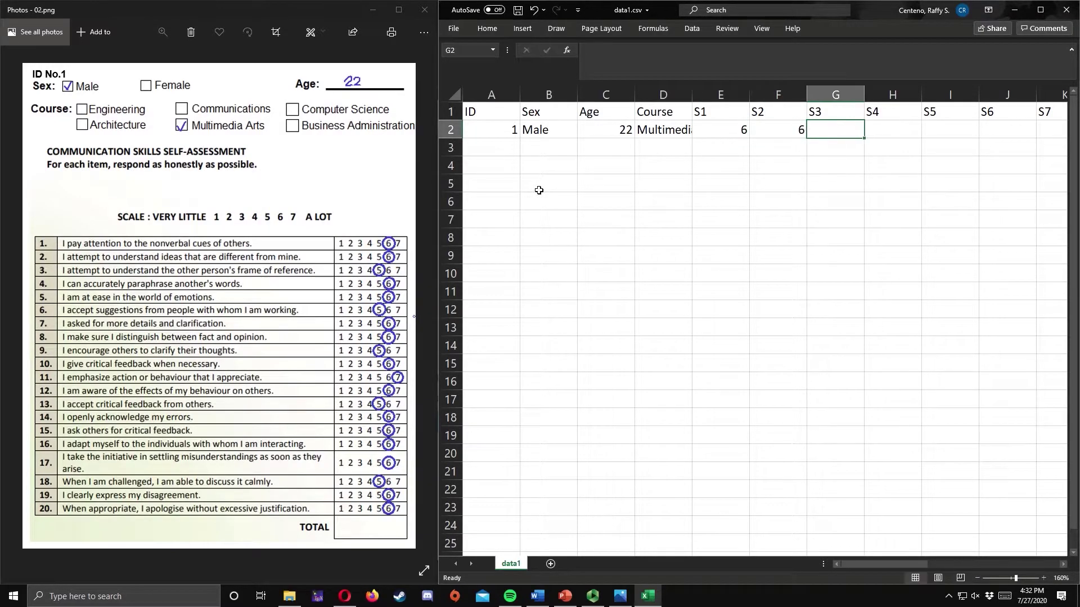
type("5")
key("Tab")
type("6")
key("Tab")
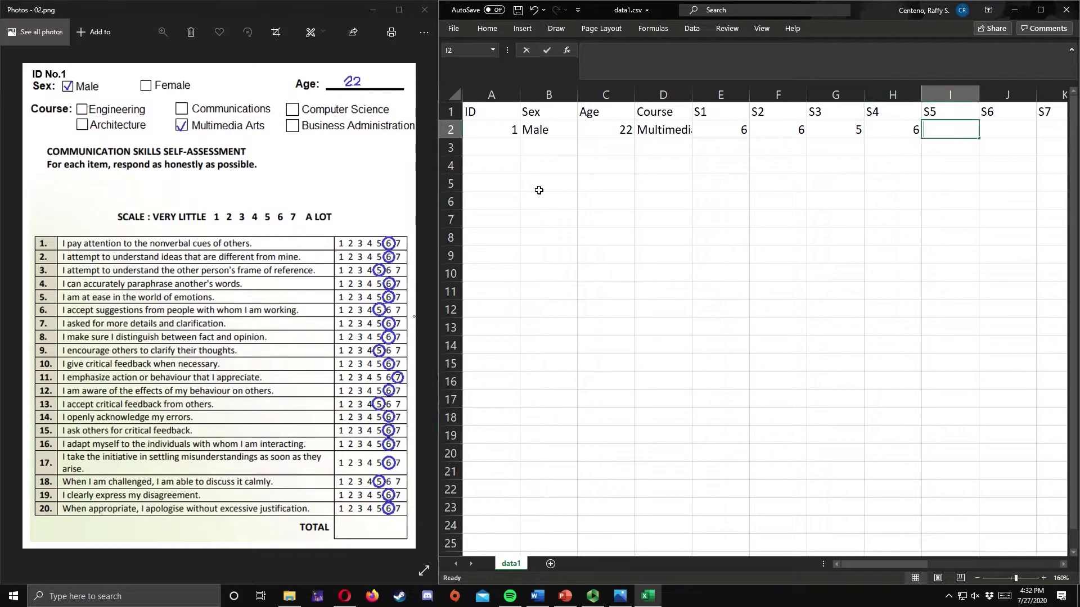
type("6")
key("Tab")
type("5")
key("Tab")
type("6")
key("Tab")
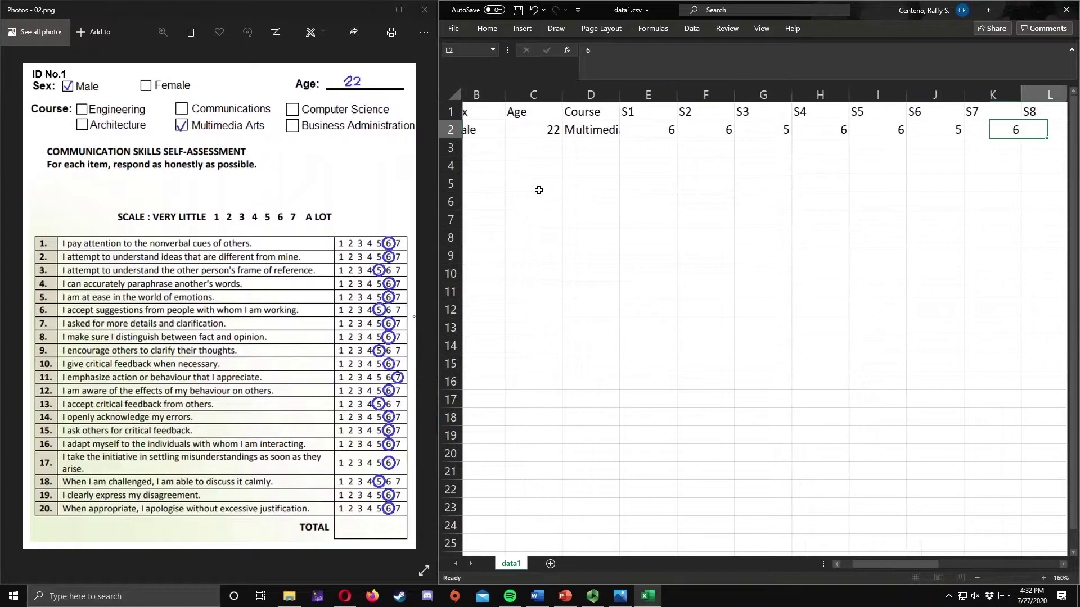
type("6")
key("Tab")
type("5")
key("Tab")
type("6")
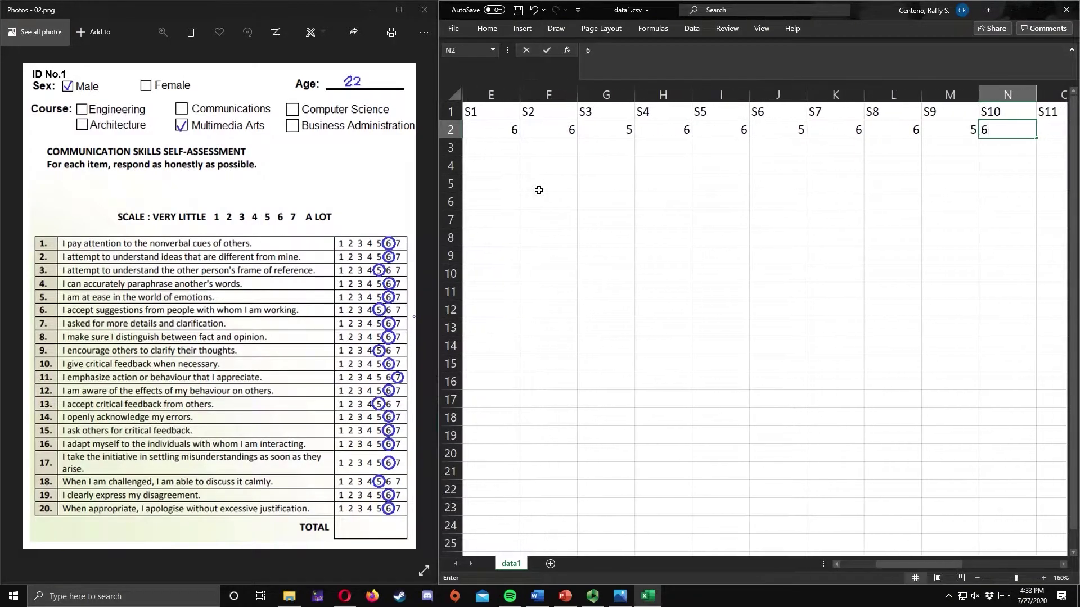
key("Tab")
Step: Enter respondent 1's S11–S20 scores: 7, 6, 5, 6, 6, 6, 6, 5, 6, 6
type("7")
key("Tab")
type("6")
key("Tab")
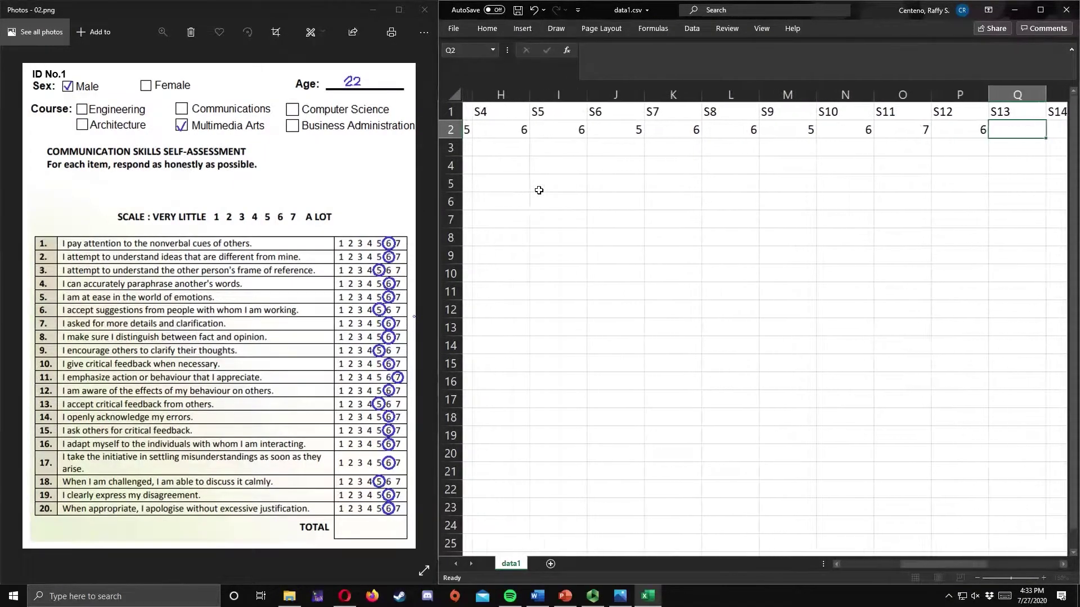
type("5")
key("Tab")
type("6")
key("Tab")
type("6")
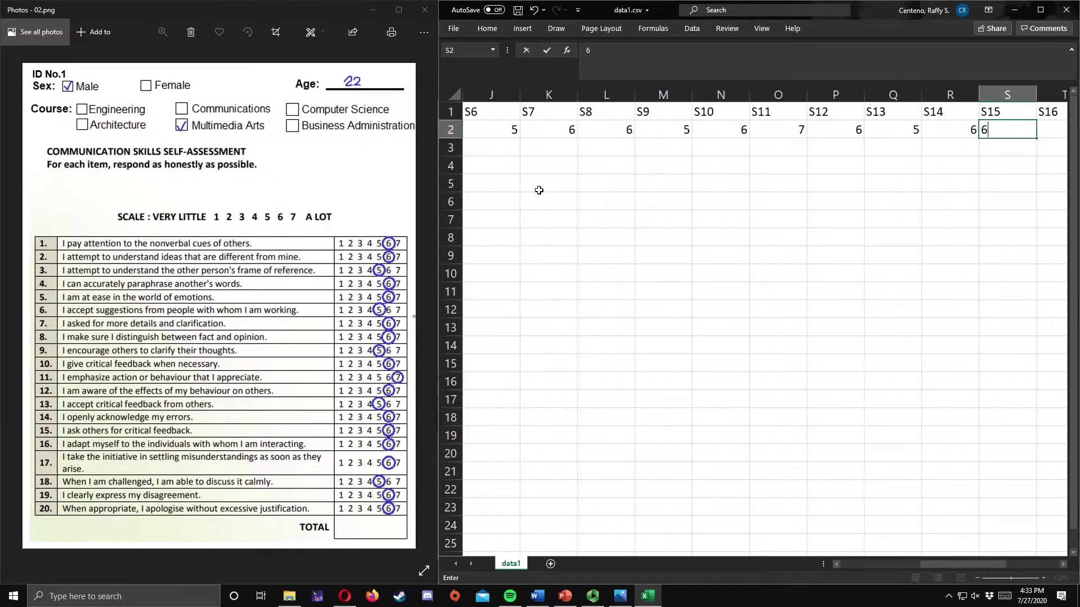
key("Tab")
type("6")
key("Tab")
type("6")
key("Tab")
type("5")
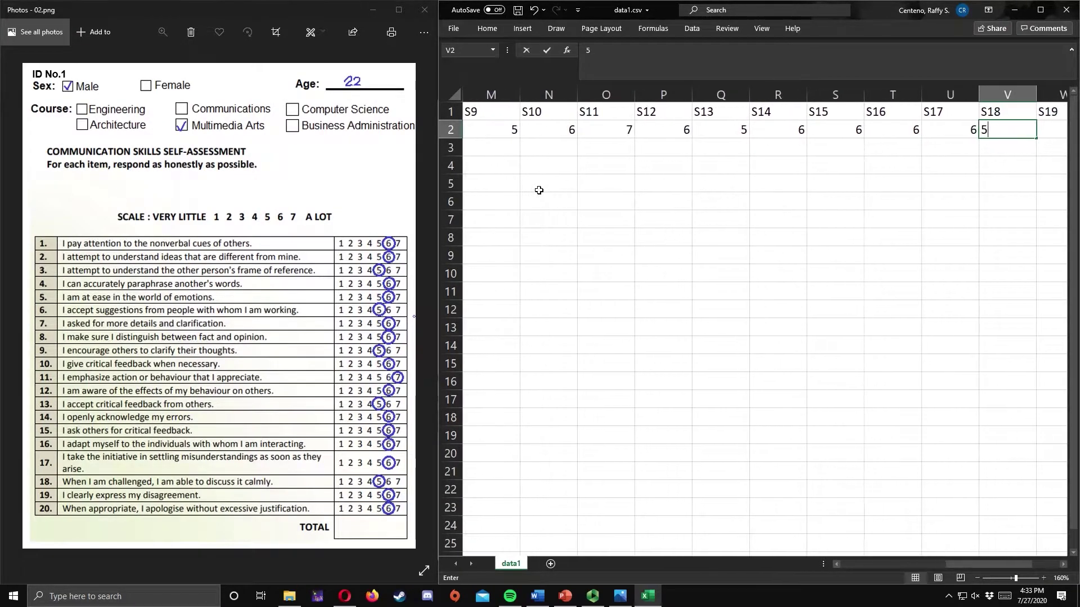
key("Tab")
type("6")
key("Tab")
type("6")
key("Tab")
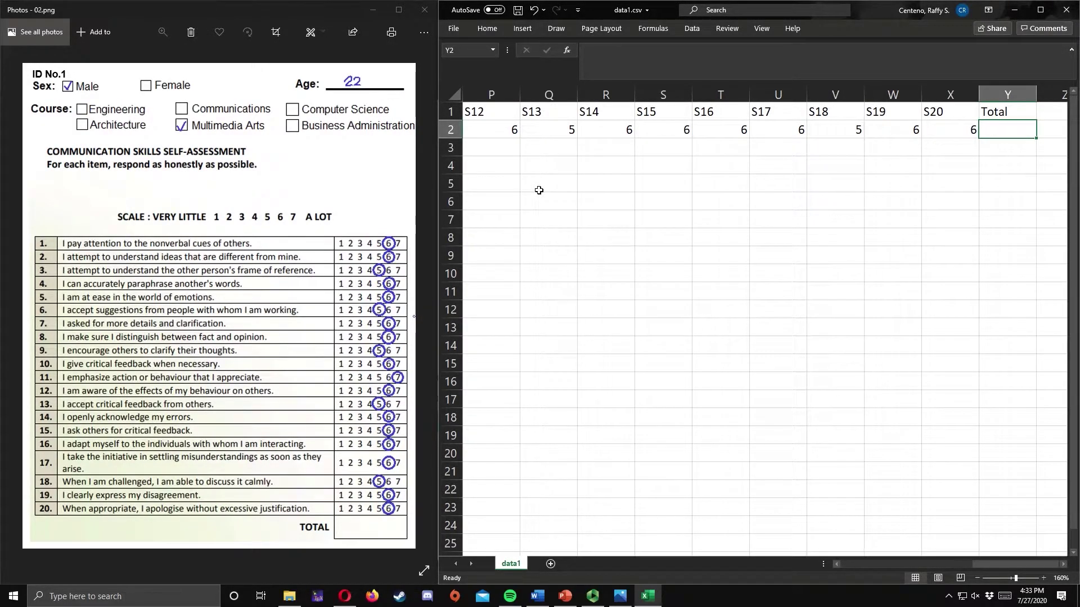
Step: AutoSum respondent 1's twenty scores into Total and bring up the second respondent's form
key("alt+equal")
key("Return")
key("Home")
key("alt+Tab")
key("Right")
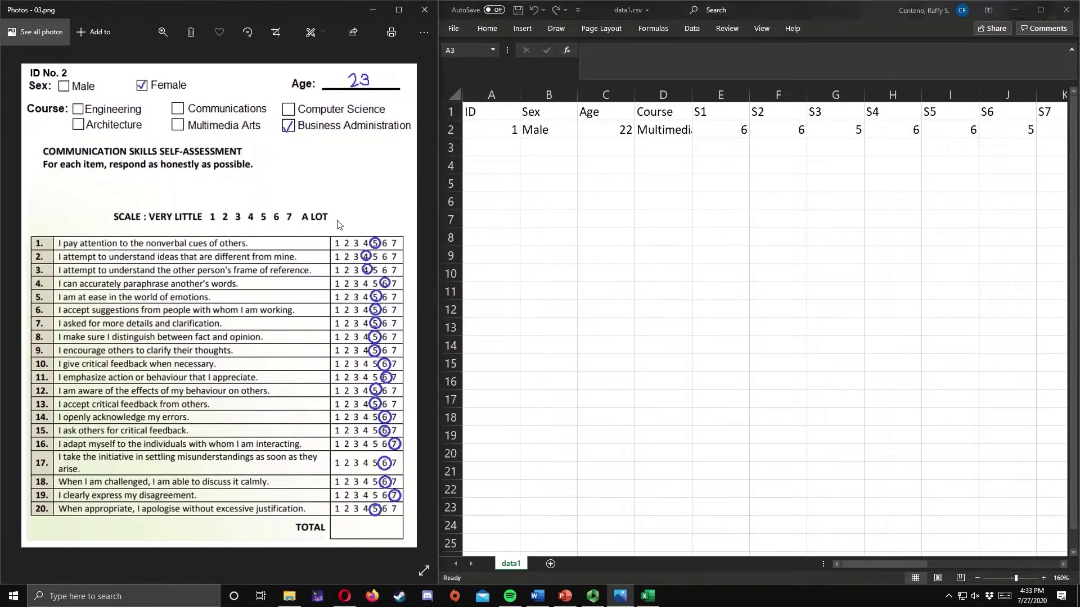
Step: Enter respondent 2's ID 2, Female, age 23 and course Business Administration in row 3
left_click(507, 151)
type("2")
key("Tab")
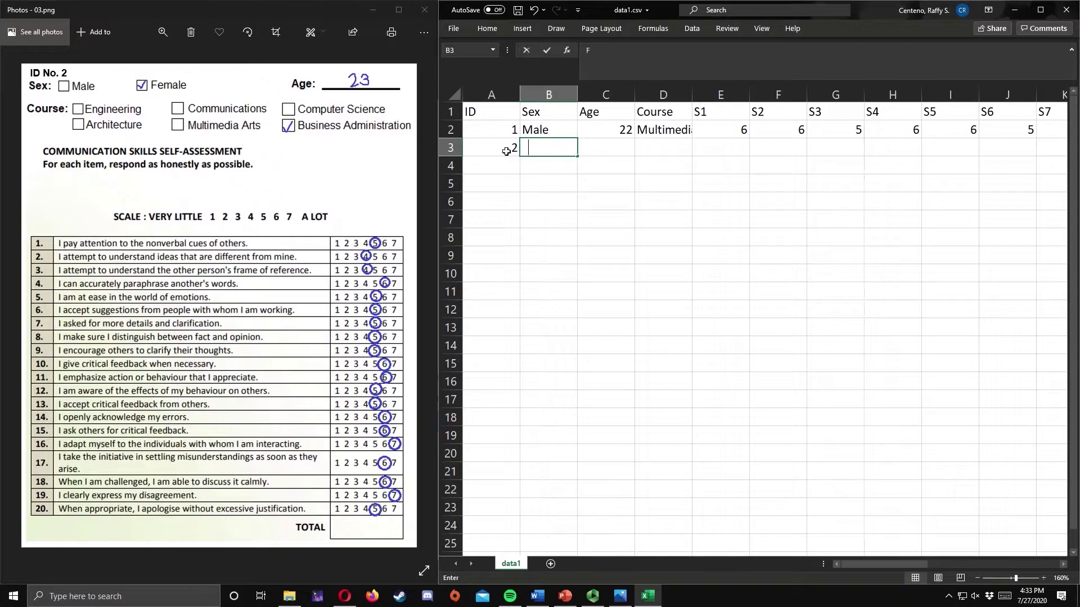
type("Female")
key("Tab")
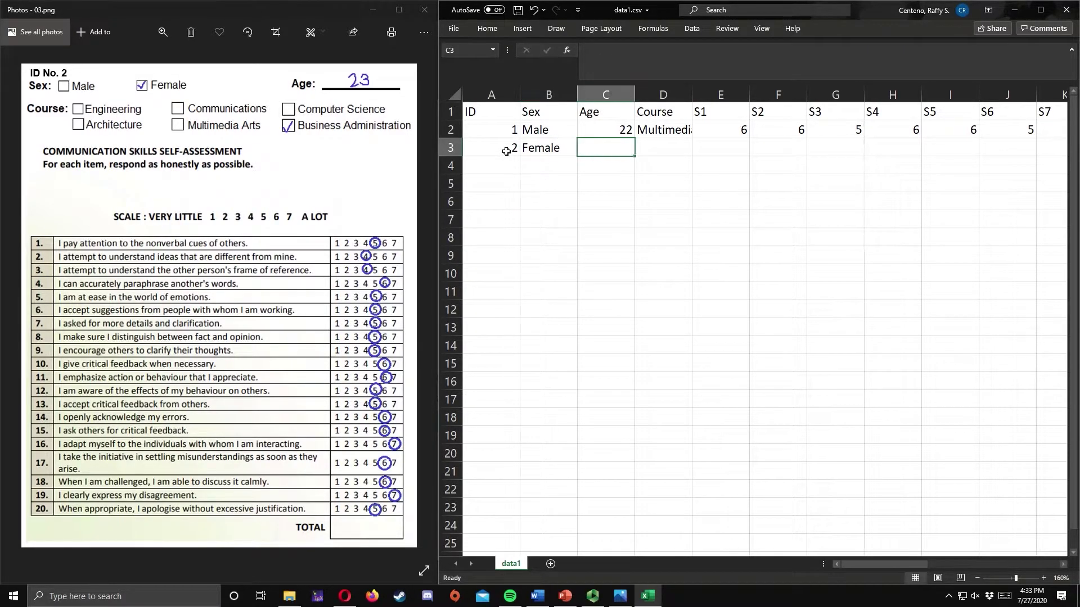
type("23")
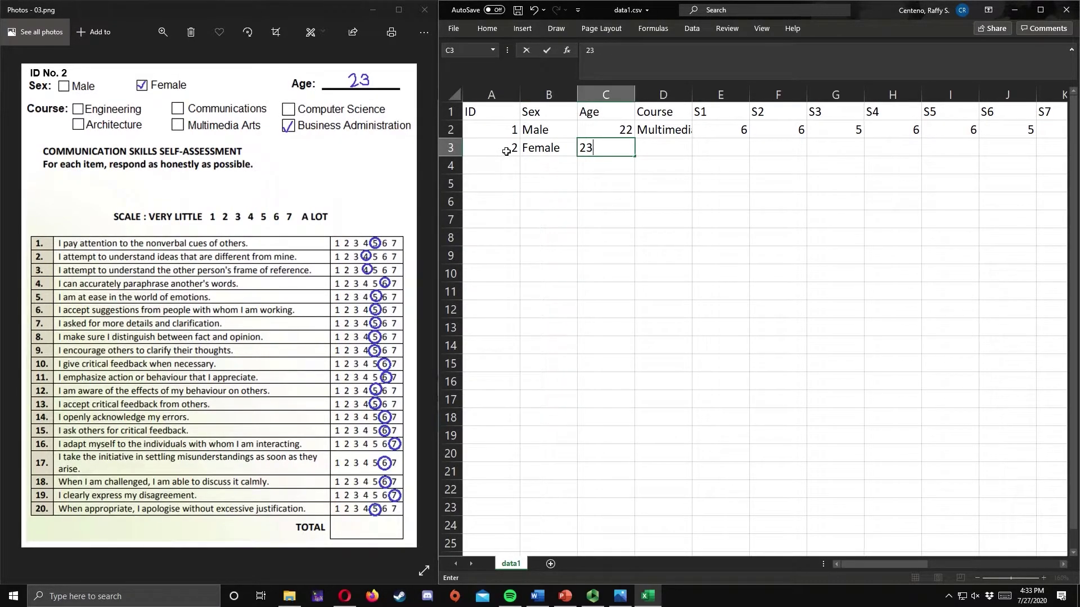
key("Tab")
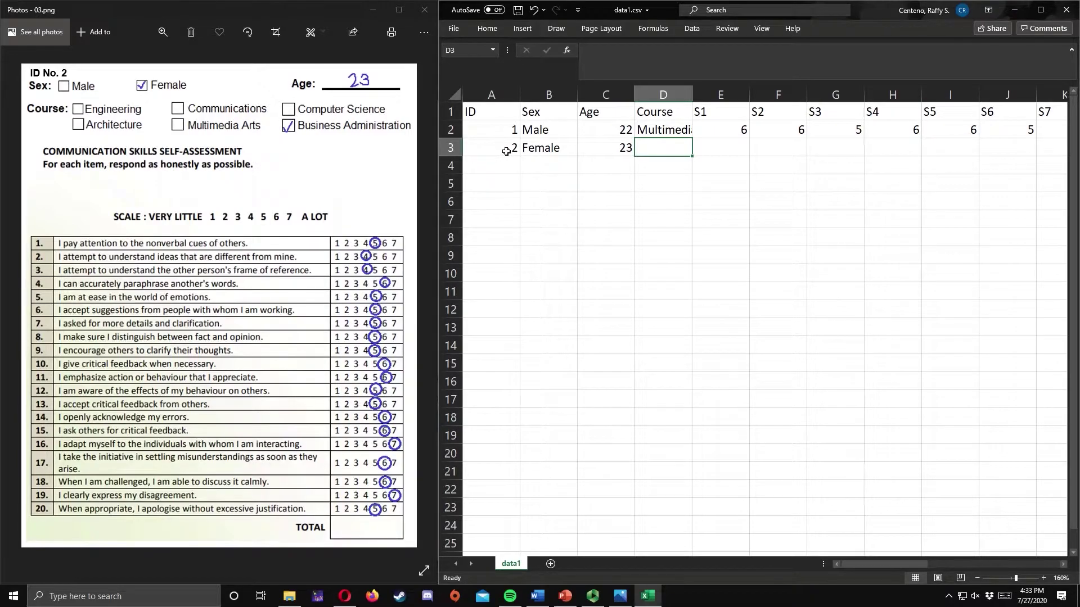
type("Business Adm")
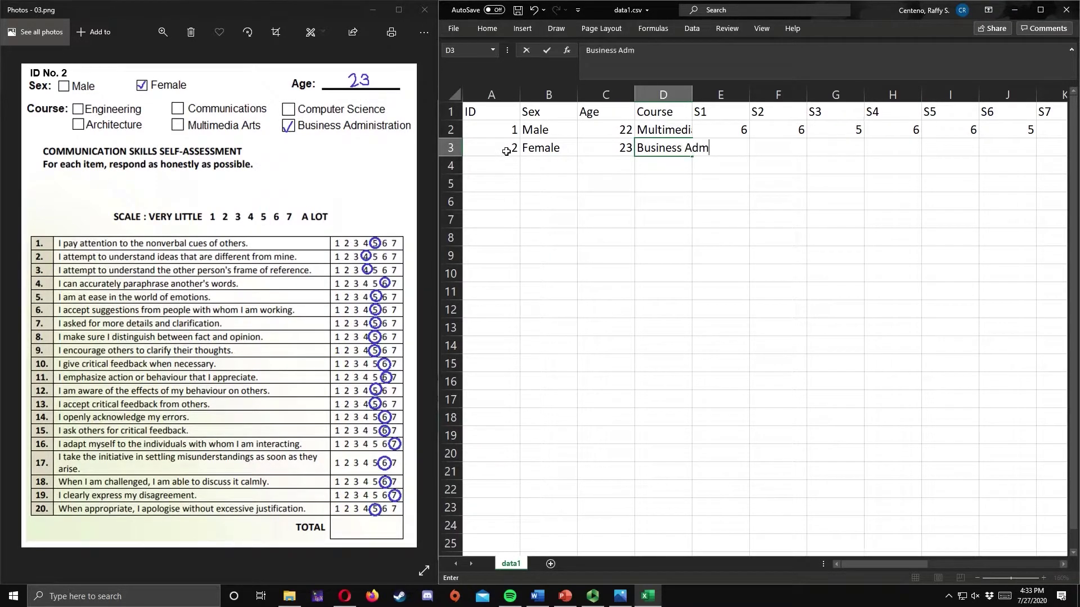
type("inistration")
key("Tab")
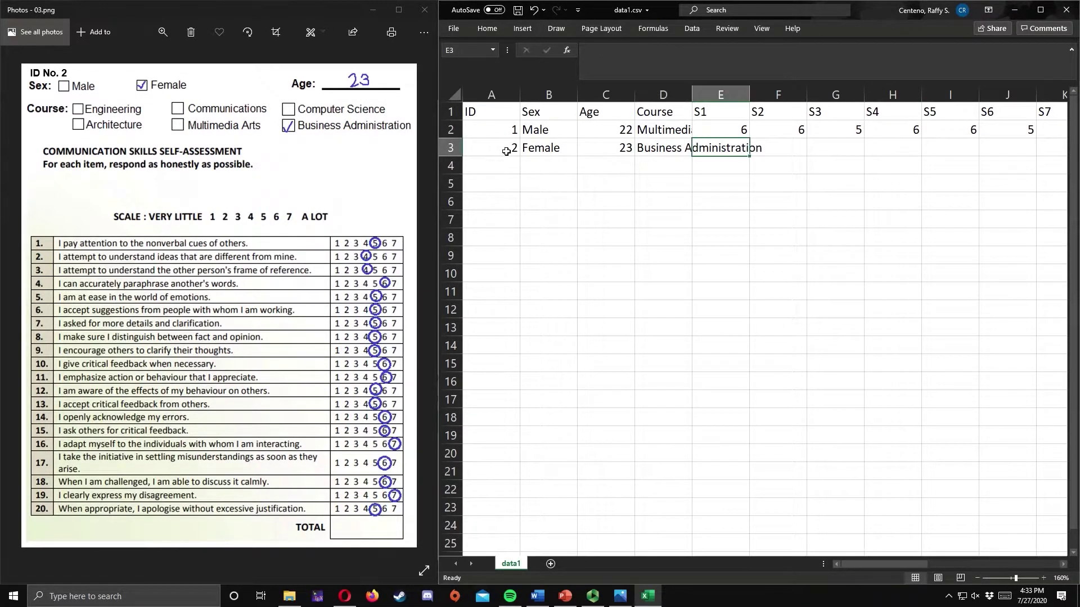
Step: Enter respondent 2's S1–S10 scores: 5, 4, 4, 6, 5, 5, 5, 5, 5, 6
type("5")
key("Tab")
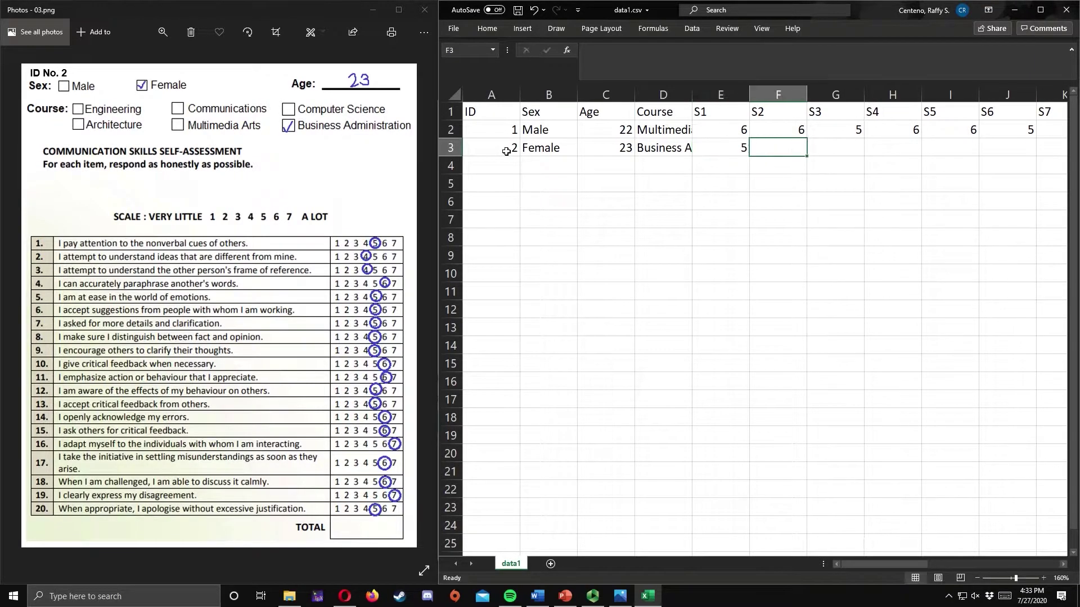
type("4")
key("Tab")
type("4")
key("Tab")
type("6")
key("Tab")
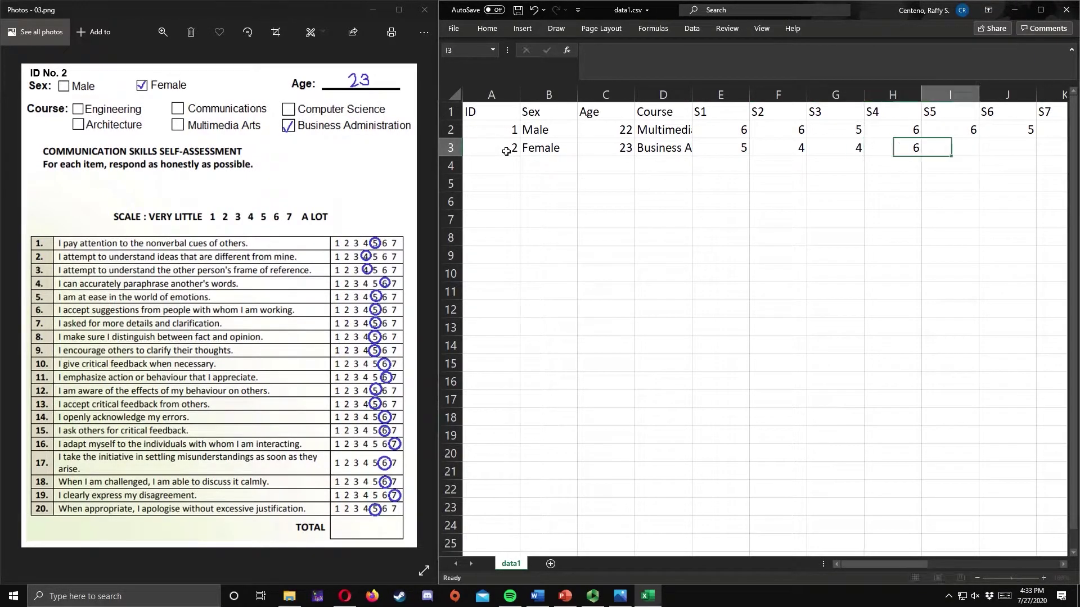
type("5")
key("Tab")
type("5")
key("Tab")
type("5")
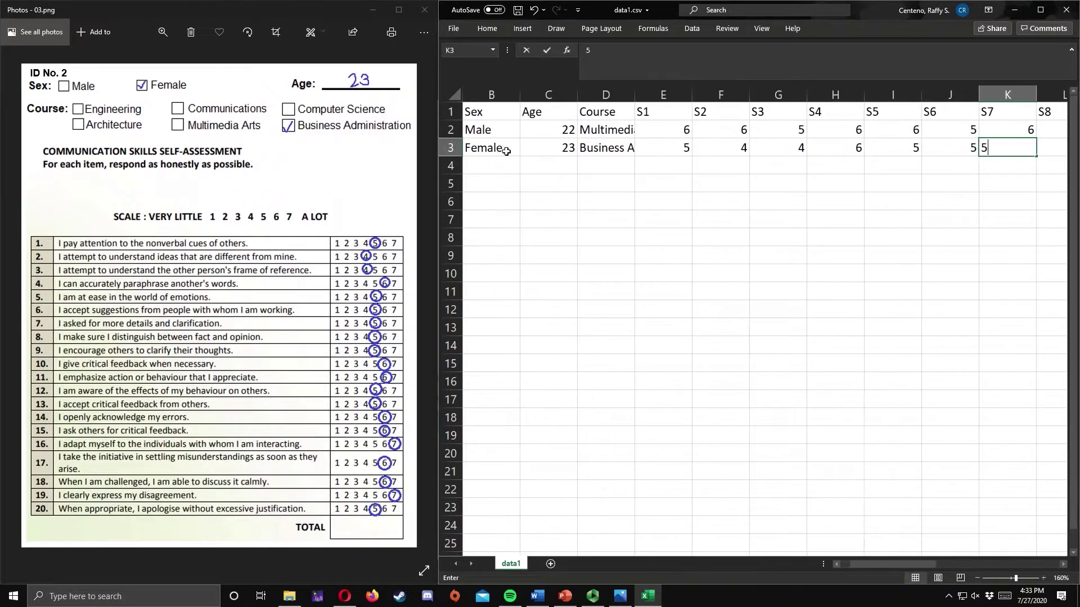
key("Tab")
type("5")
key("Tab")
type("5")
key("Tab")
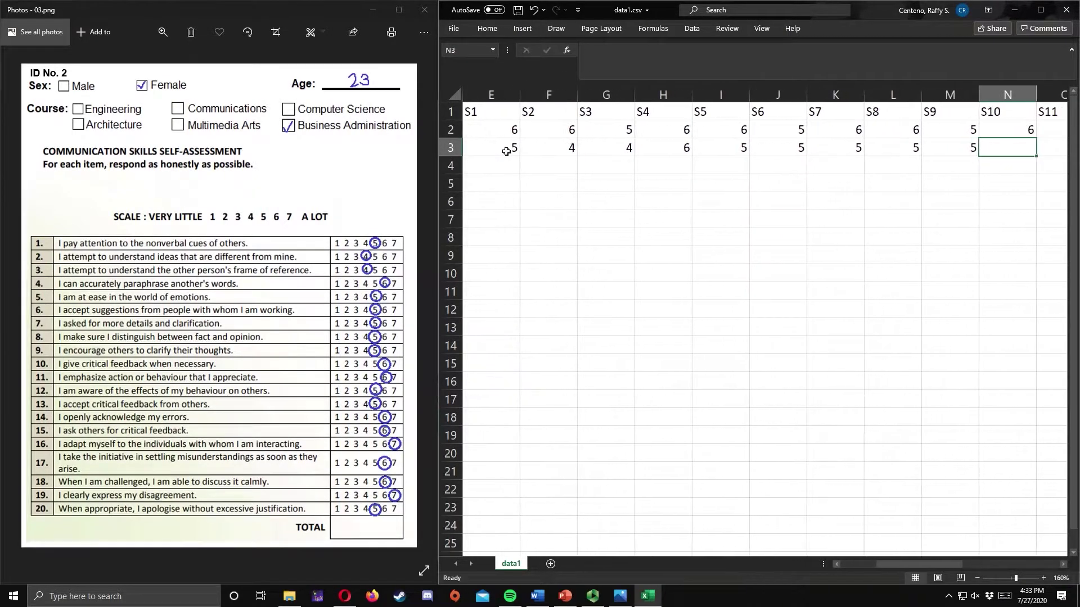
type("6")
key("Tab")
Step: Enter respondent 2's S11–S20 scores: 6, 5, 5, 6, 6, 7, 6, 6, 7, 5
type("6")
key("Tab")
type("5")
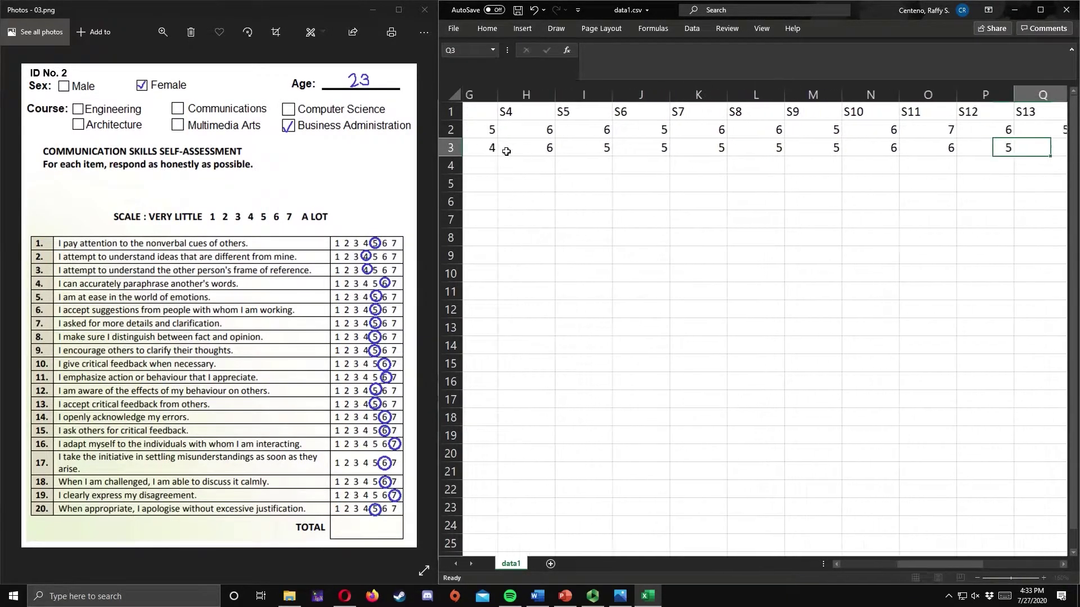
key("Tab")
type("5")
key("Tab")
type("6")
key("Tab")
type("6")
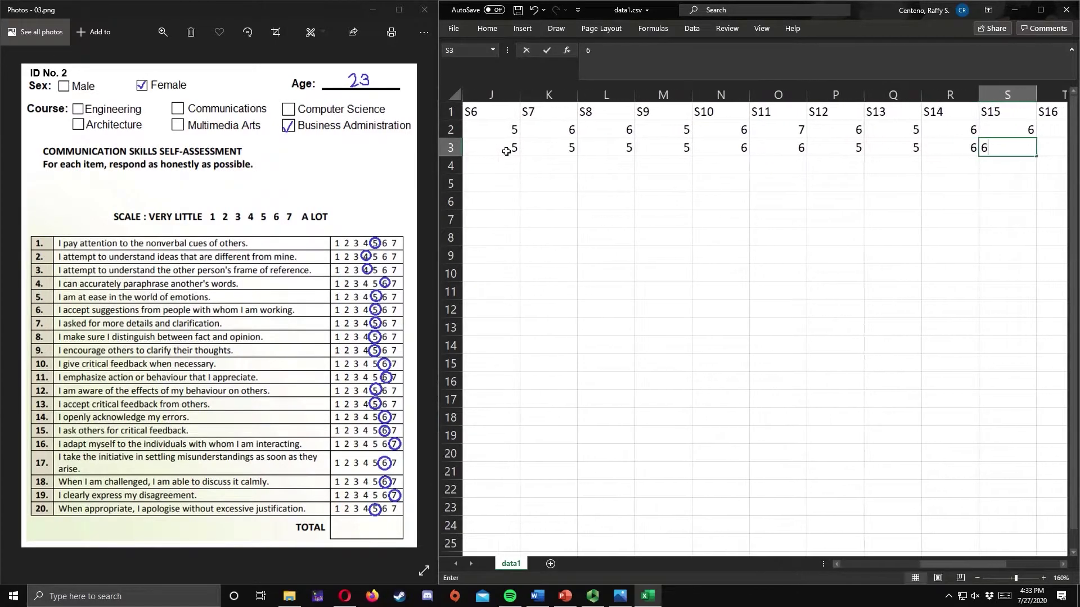
key("Tab")
type("7")
key("Tab")
type("6")
key("Tab")
type("6")
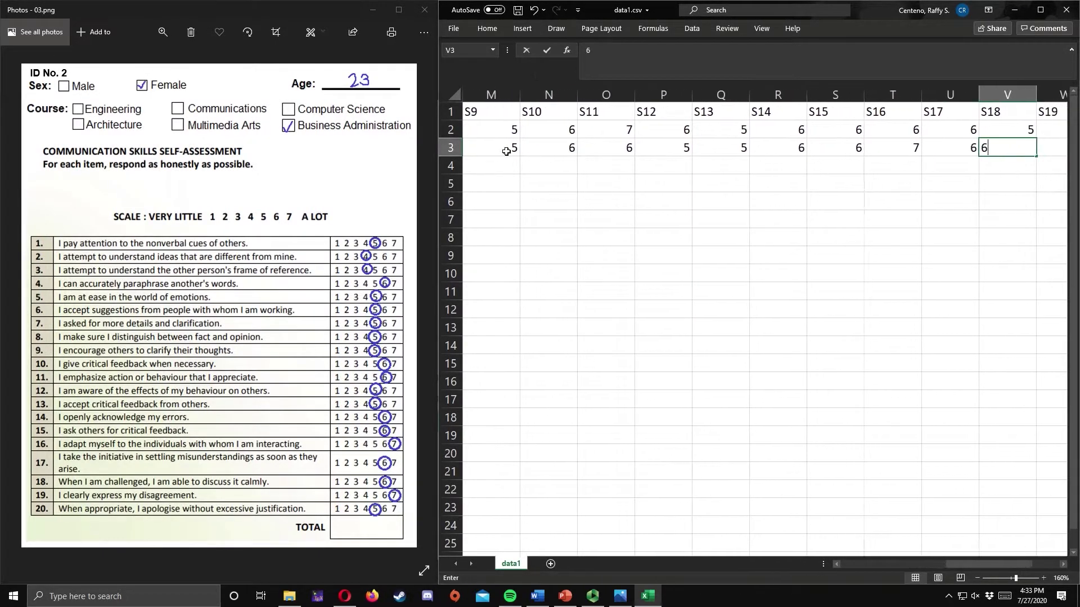
key("Tab")
type("7")
key("Tab")
type("5")
key("Tab")
key("Return")
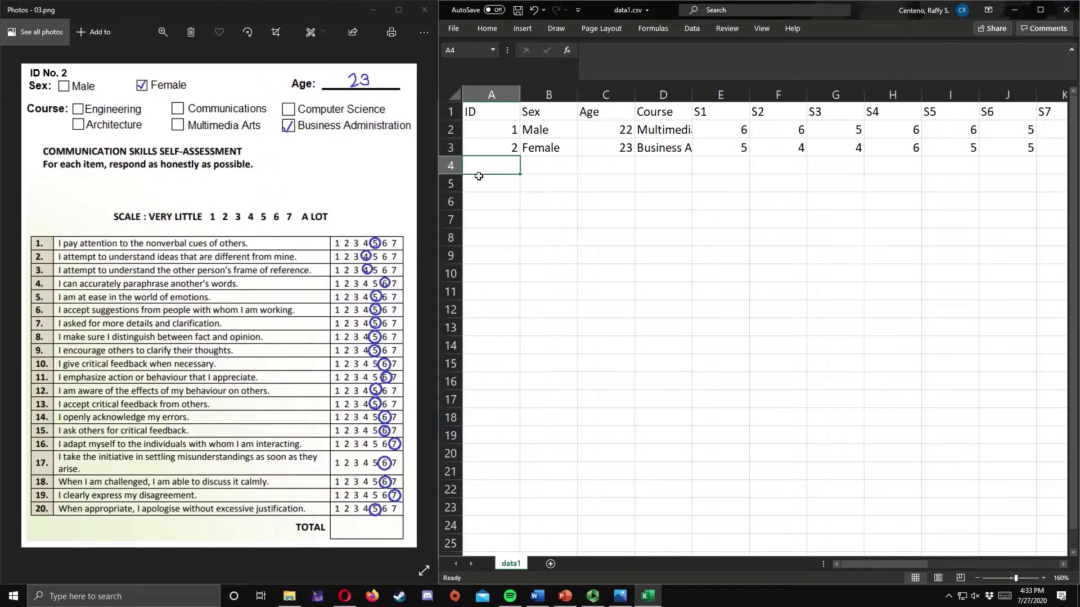
left_click(324, 263)
Step: Show form ID No. 3 and enter ID 3, Male, age 21, Engineering in row 4
key("Right")
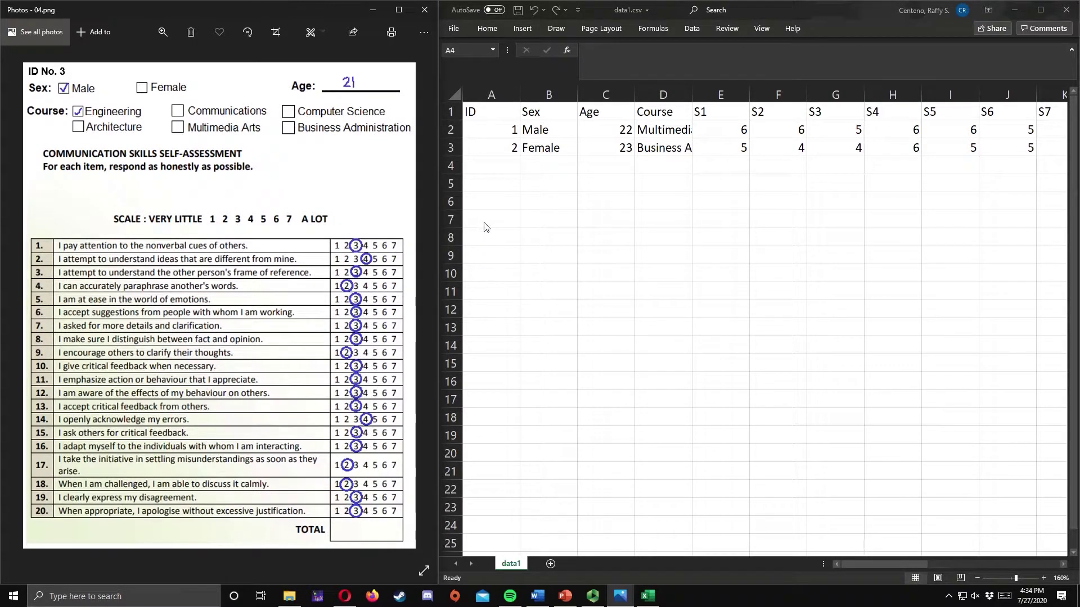
left_click(494, 169)
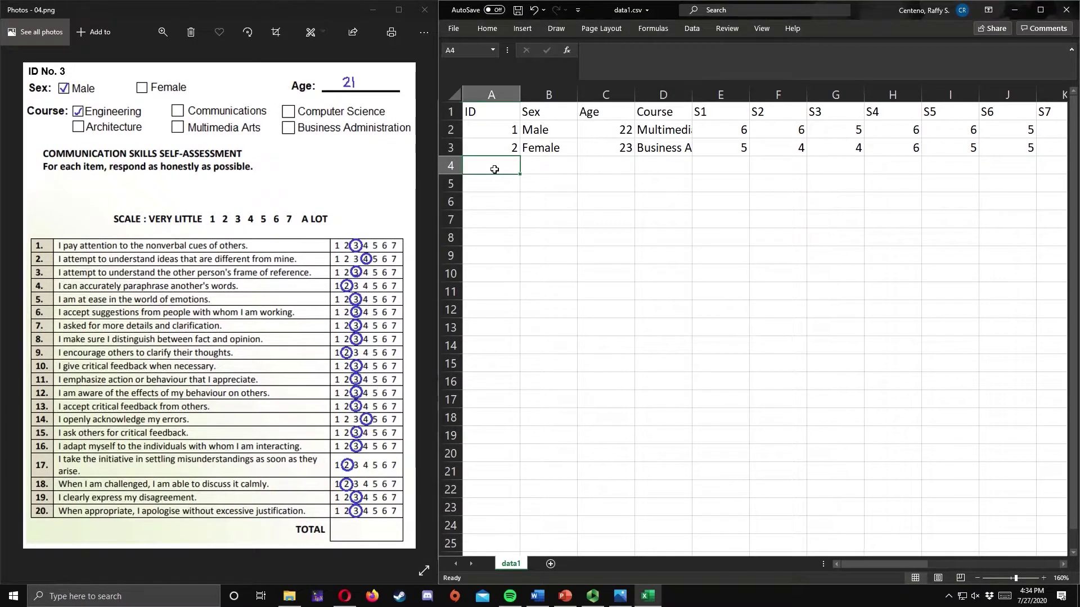
type("3")
key("Tab")
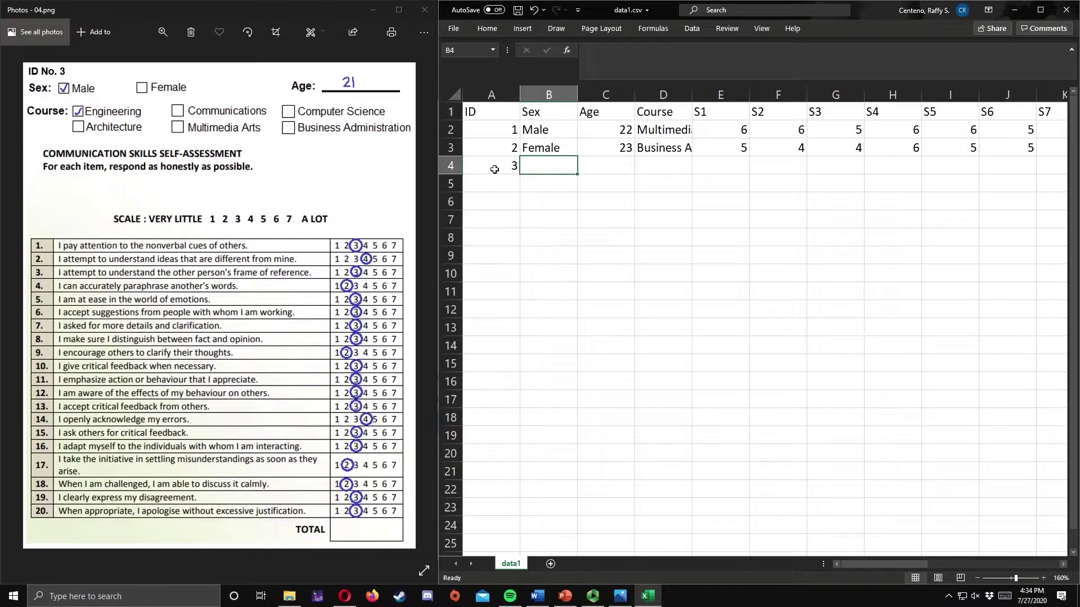
type("MA")
key("BackSpace")
key("BackSpace")
type("a")
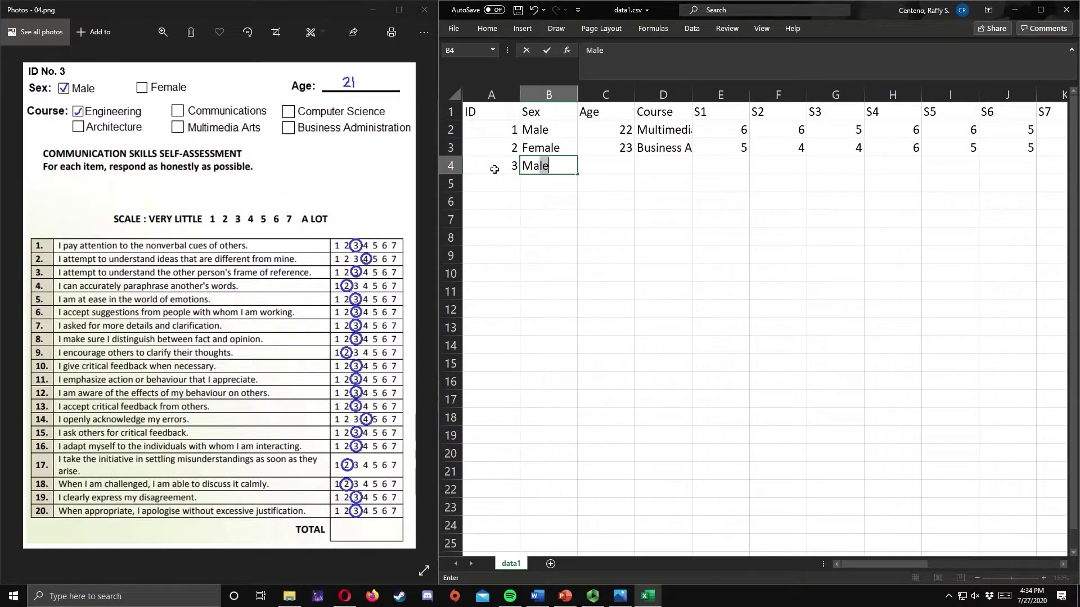
key("Tab")
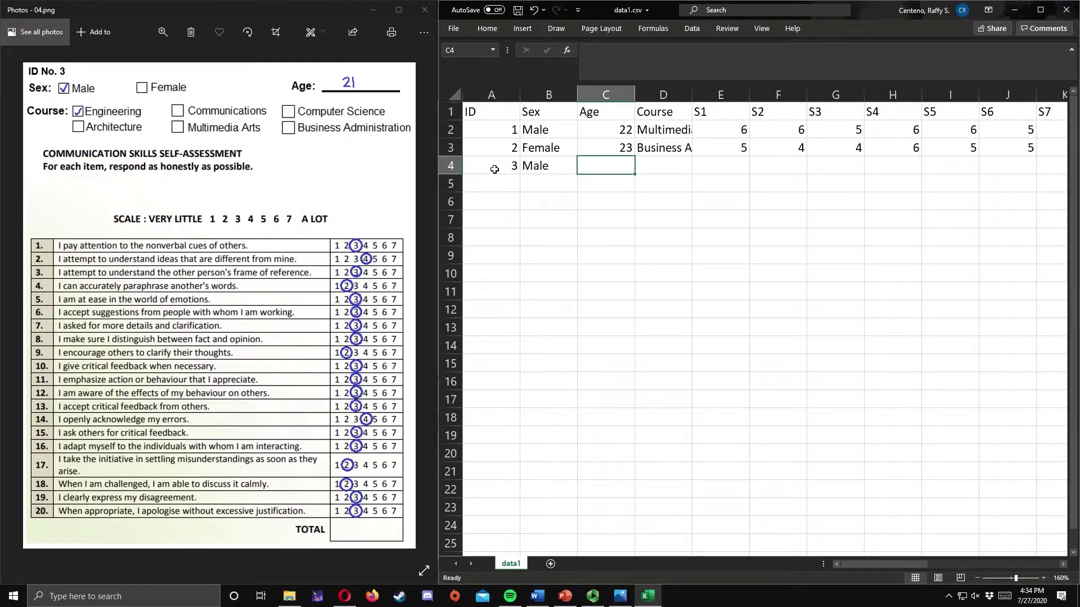
type("21")
key("Tab")
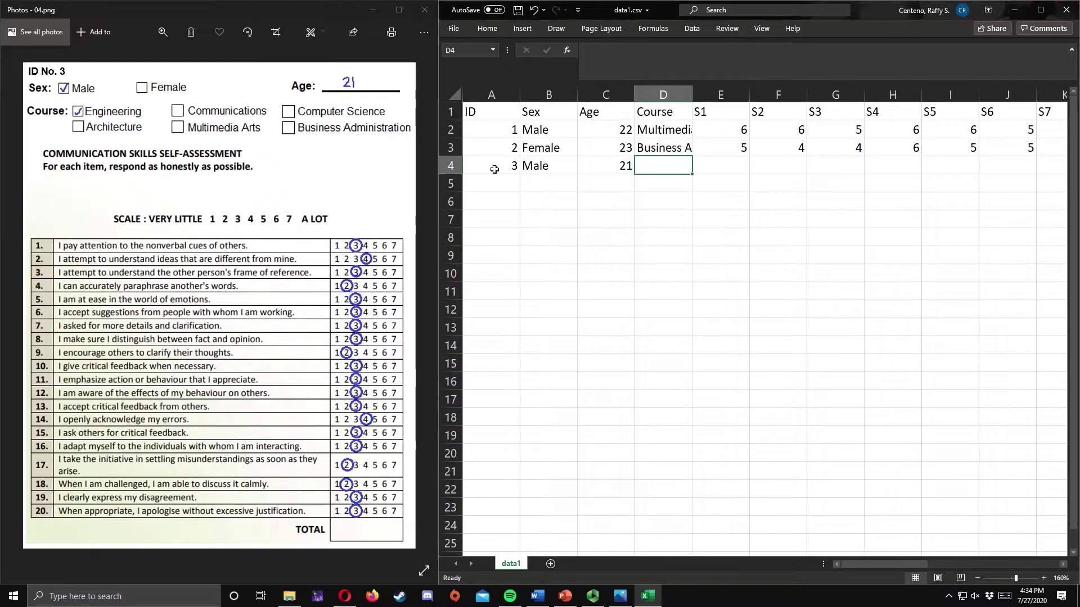
type("Engineer")
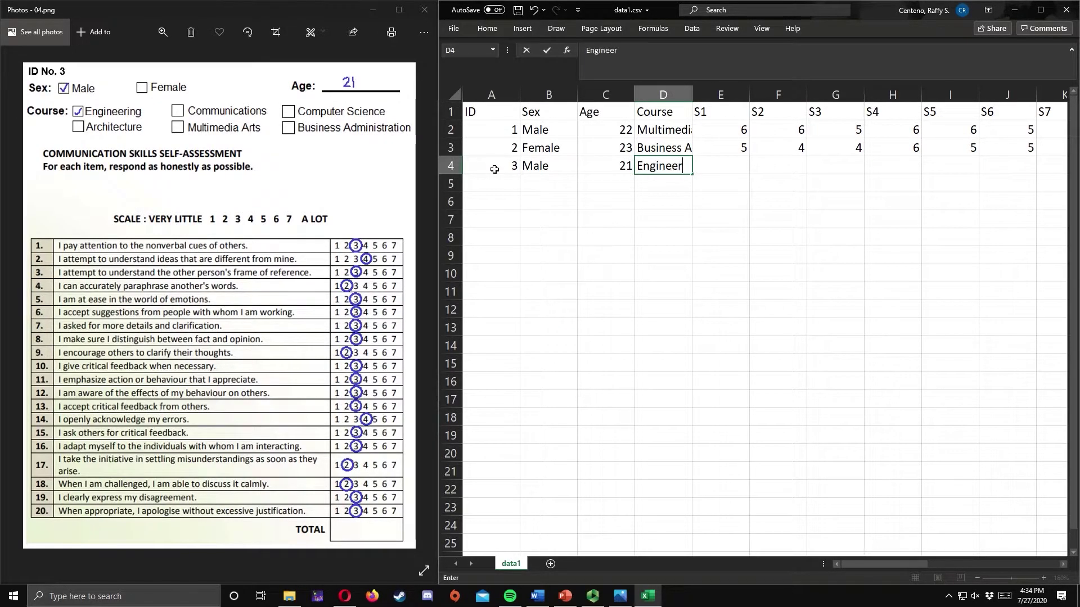
type("ing")
key("Tab")
Step: Enter respondent 3's S1–S10 scores: 3, 4, 3, 2, 3, 3, 3, 3, 2, 3
scroll(494, 169, "right", 3)
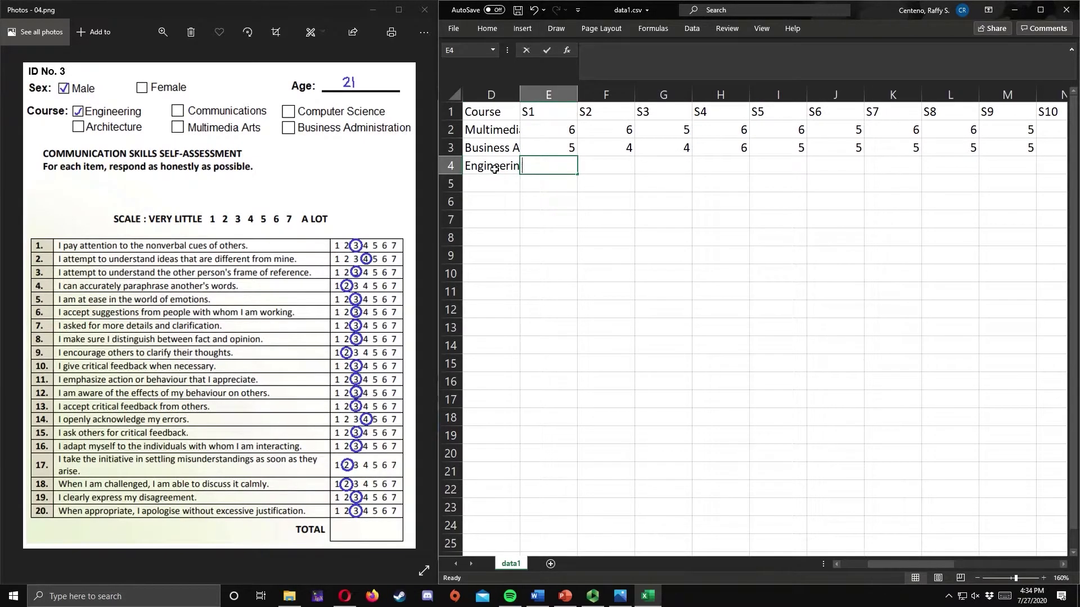
type("3")
key("Tab")
type("4")
key("Tab")
type("3")
key("Tab")
type("2")
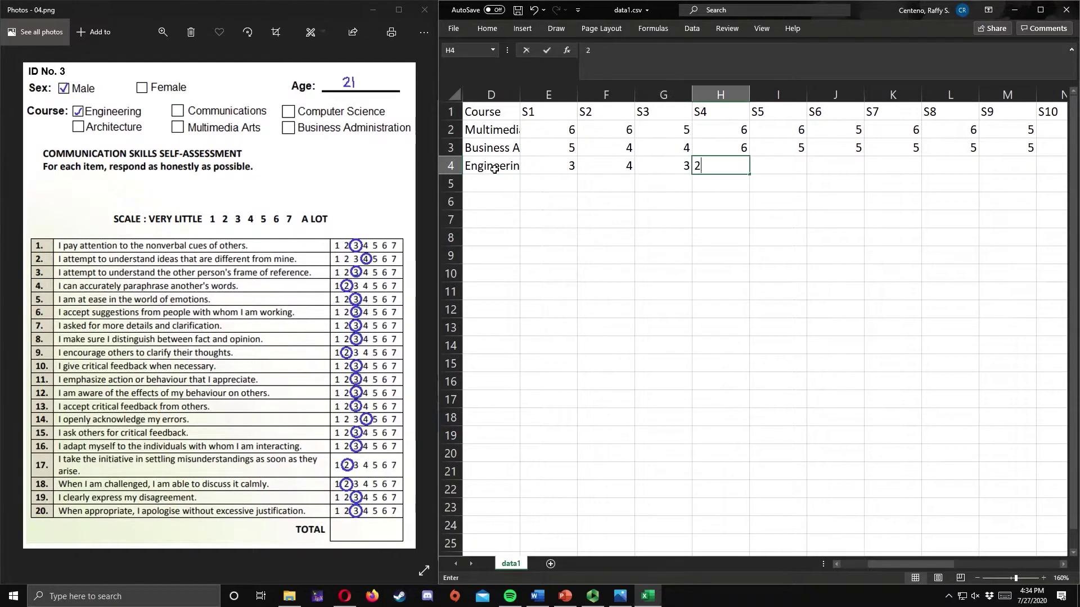
key("Tab")
type("3")
key("Tab")
type("3")
key("Tab")
type("3")
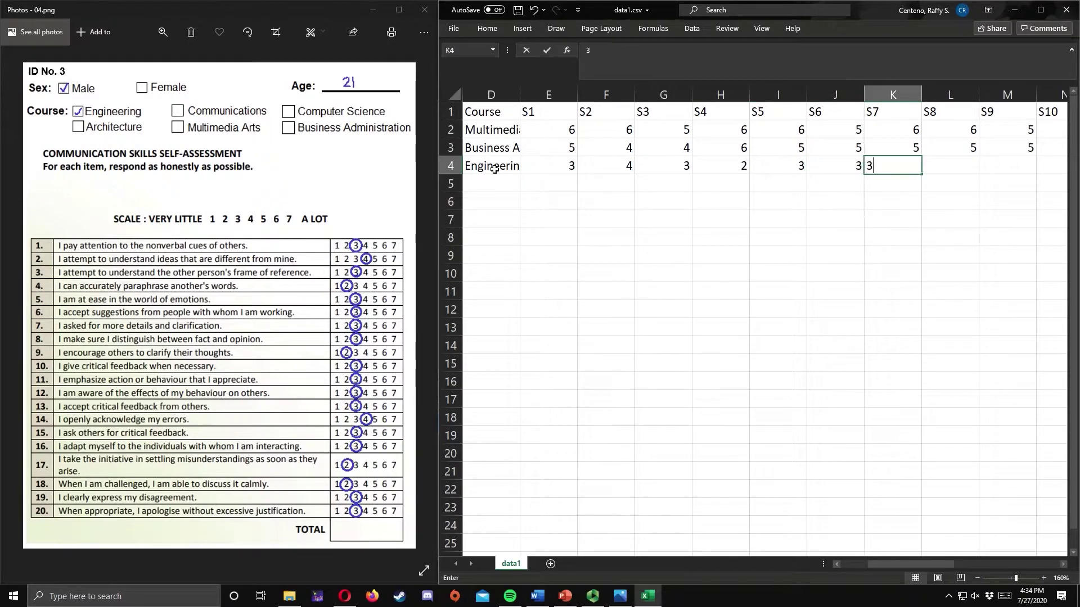
key("Tab")
type("3")
key("Tab")
type("2")
key("Tab")
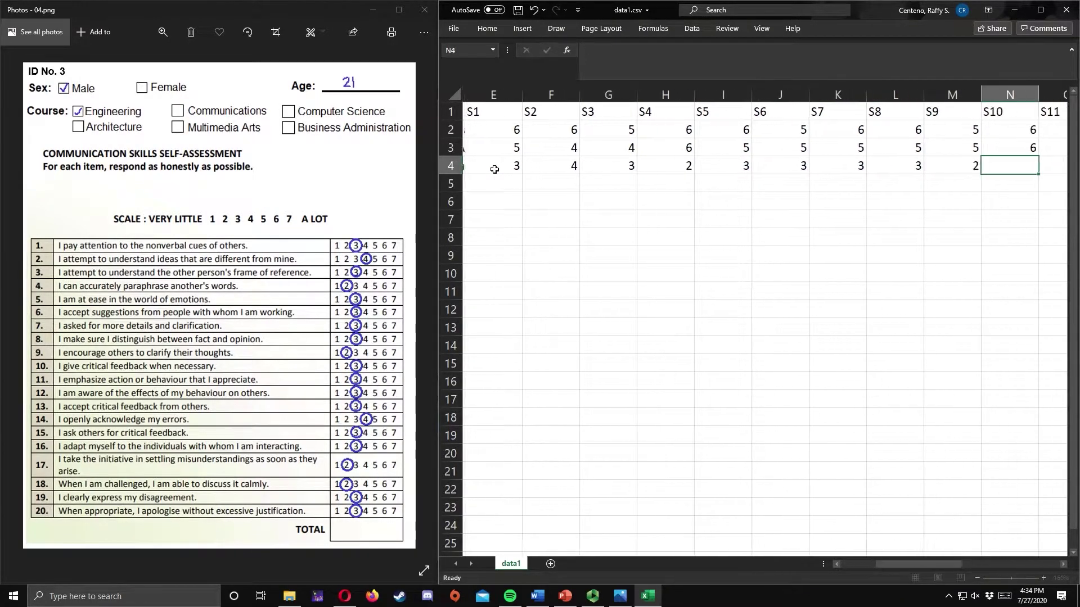
type("3")
key("Tab")
Step: Enter respondent 3's S11–S20 scores: 3, 3, 3, 4, 3, 3, 2, 2, 3, 3
type("3")
key("Tab")
type("3")
key("Tab")
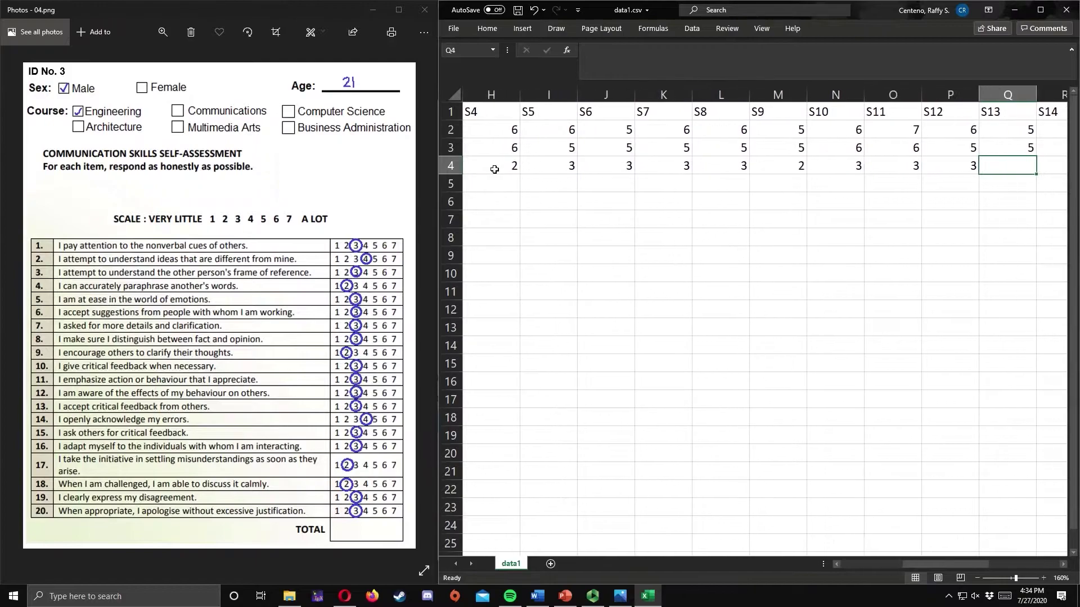
type("3")
key("Tab")
type("4")
key("Tab")
type("3")
key("Tab")
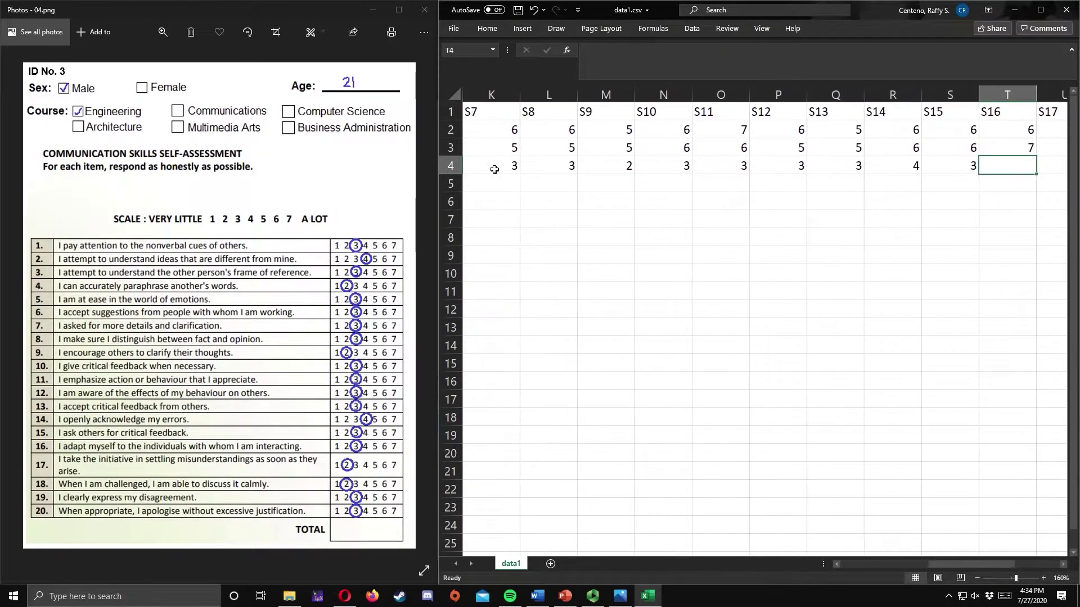
type("3")
key("Tab")
type("2")
key("Tab")
type("2")
key("Tab")
type("3")
key("Tab")
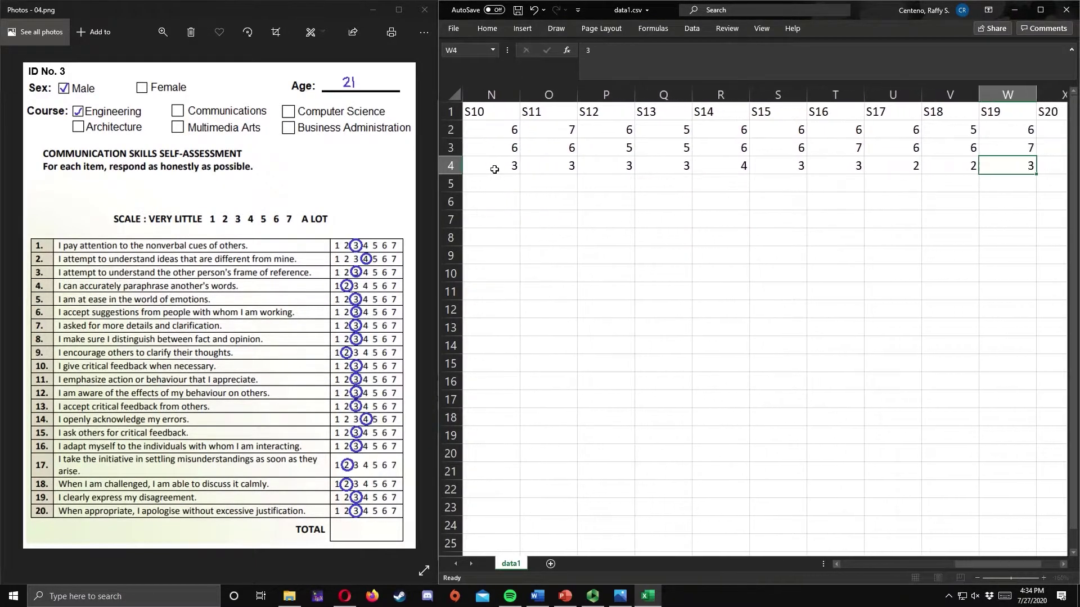
key("Tab")
type("3")
key("Tab")
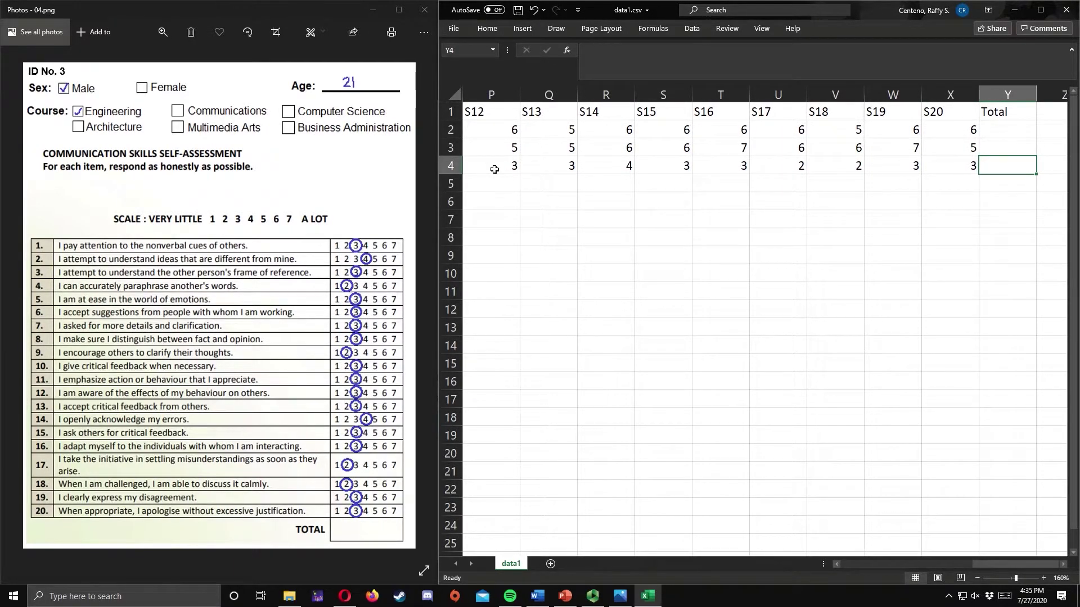
Step: Put =SUM(E2:X2) in Y2 and fill it down to Y4, giving totals 116, 109 and 58
key("Up")
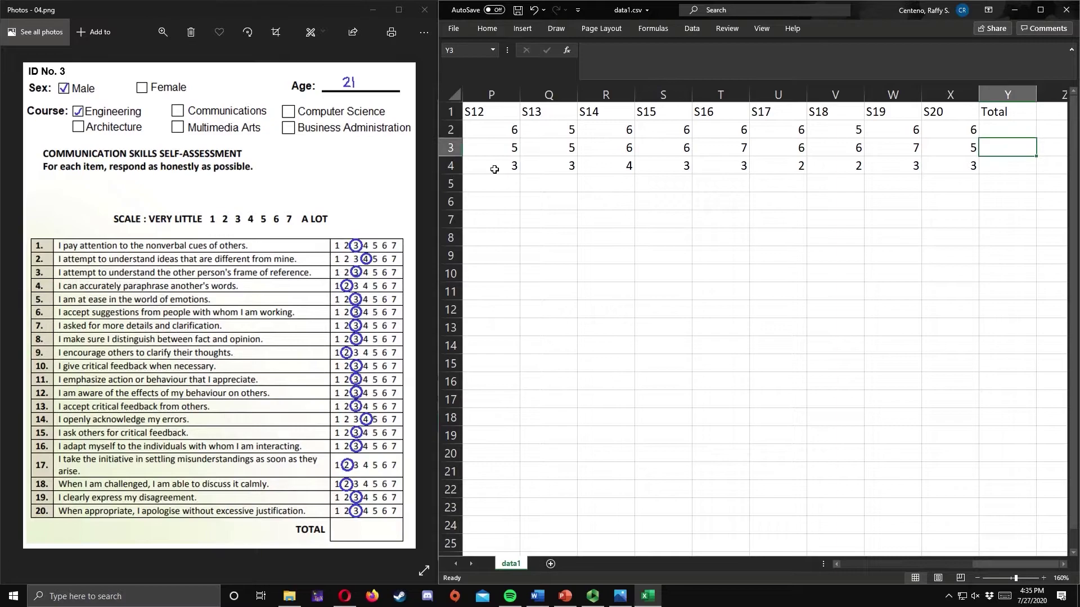
key("Up")
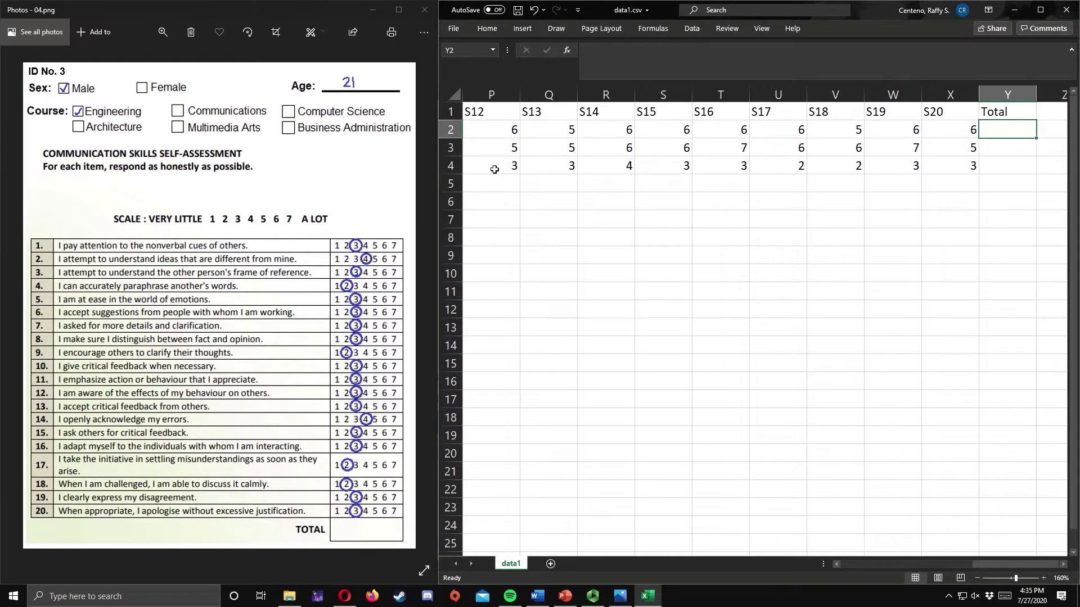
type("=")
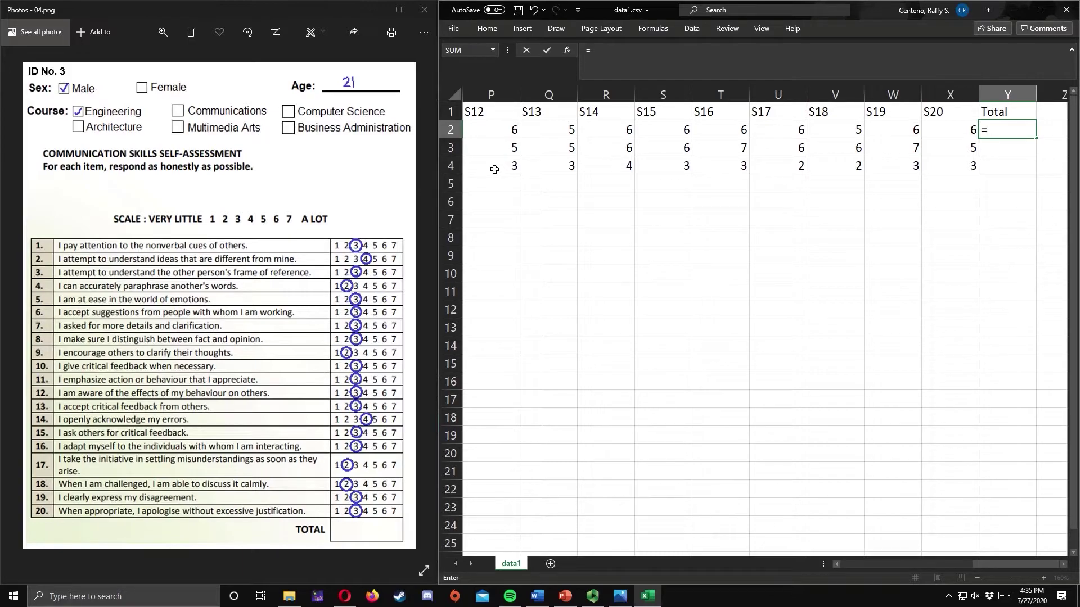
type("sum")
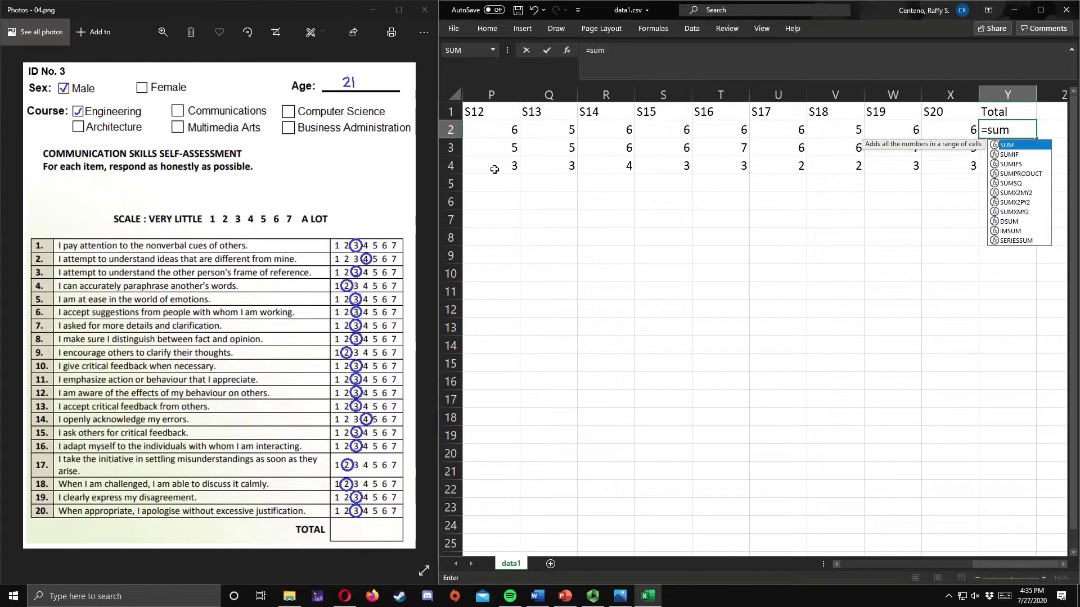
type("(")
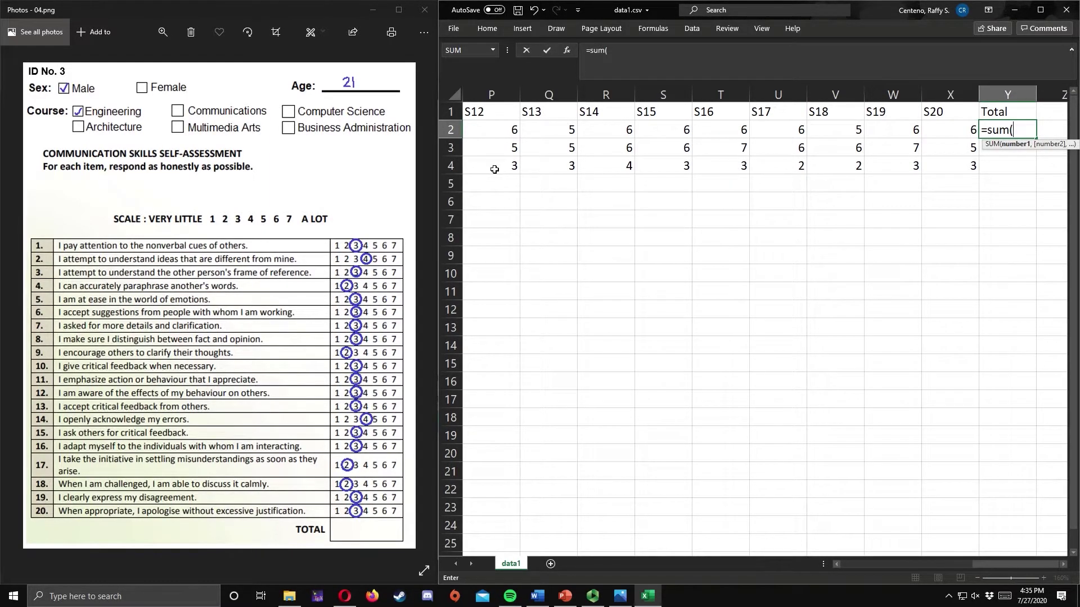
key("Left")
key("Left")
key("Left")
key("Left")
key("Left")
key("Left")
key("Left")
key("Left")
key("Left")
key("Left")
key("Left")
key("Left")
key("Left")
key("Left")
key("Left")
key("Left")
key("Left")
key("Left")
key("Left")
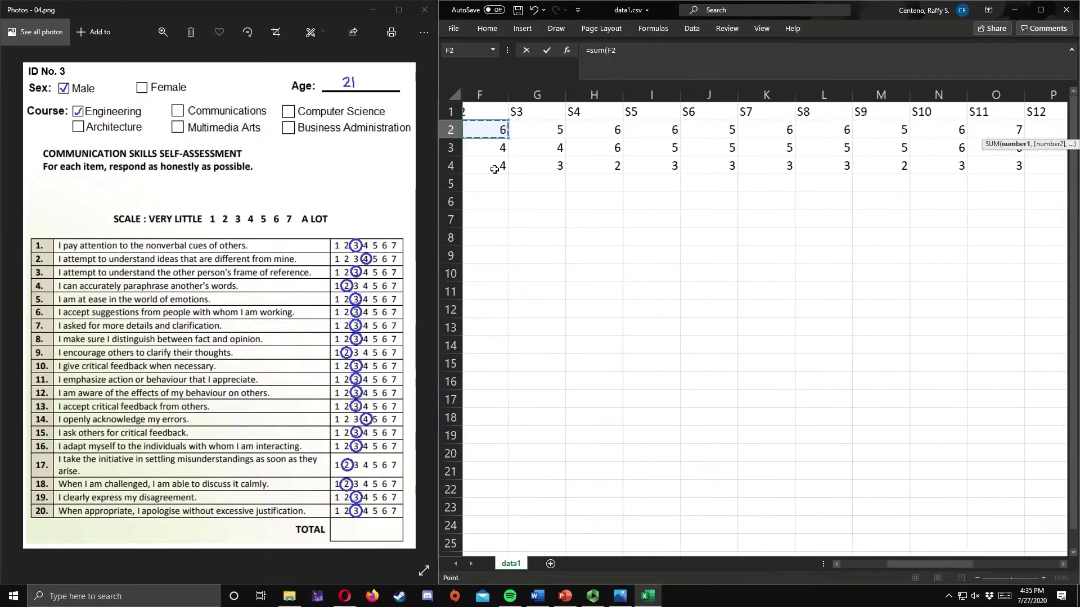
key("Left")
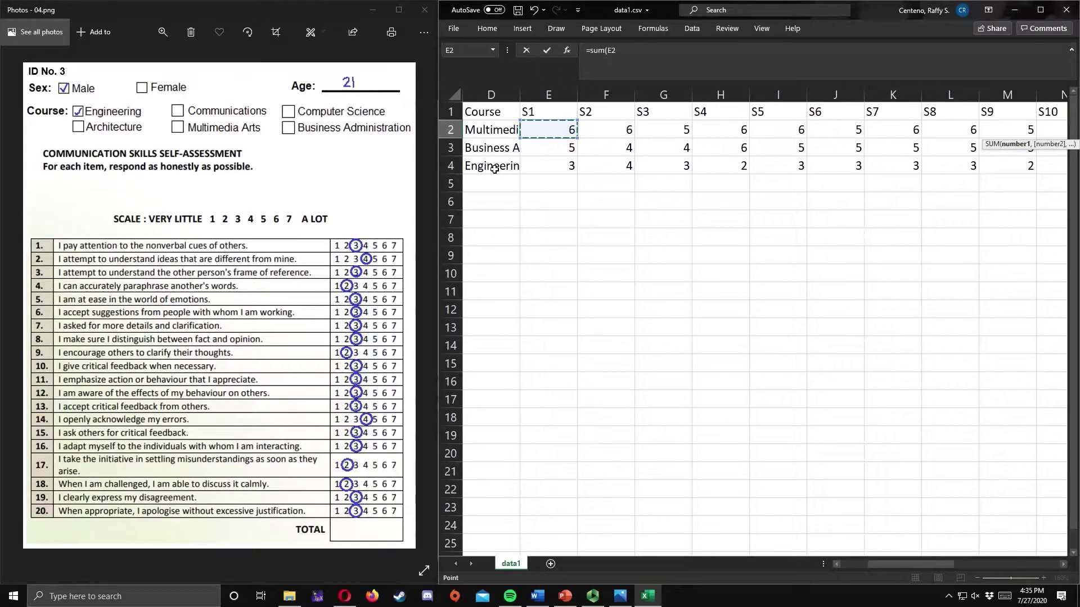
key("shift+Right")
key("shift+Right")
key("shift+Right")
key("shift+Right")
key("shift+Right")
key("shift+Right")
key("shift+Right")
key("shift+Right")
key("shift+Right")
key("shift+Right")
key("shift+Right")
key("shift+Right")
key("shift+Right")
key("shift+Right")
key("shift+Right")
key("shift+Right")
key("shift+Right")
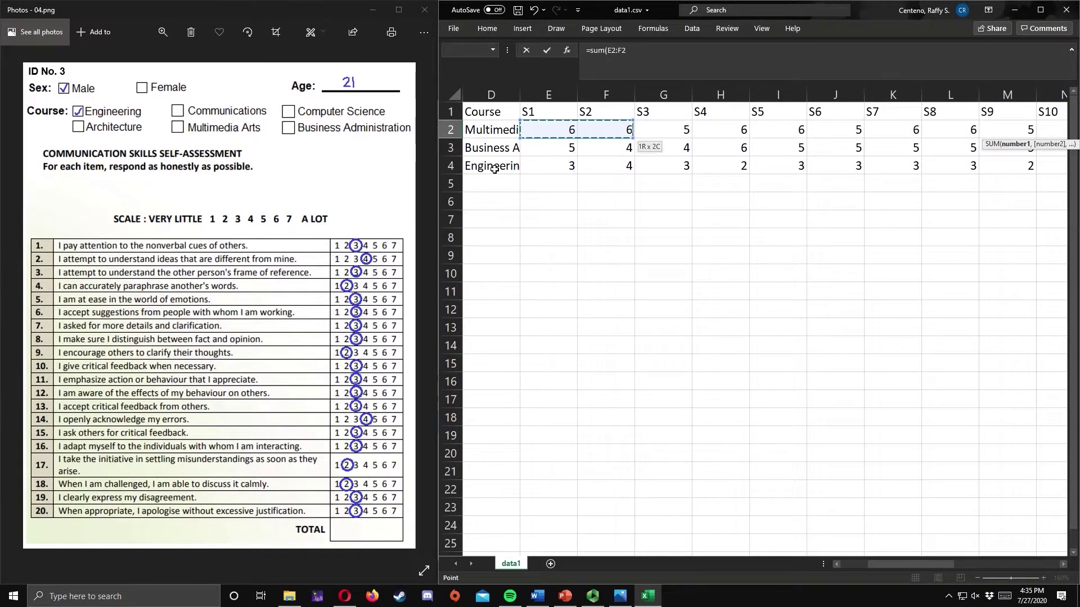
key("shift+Right")
key("shift+Right")
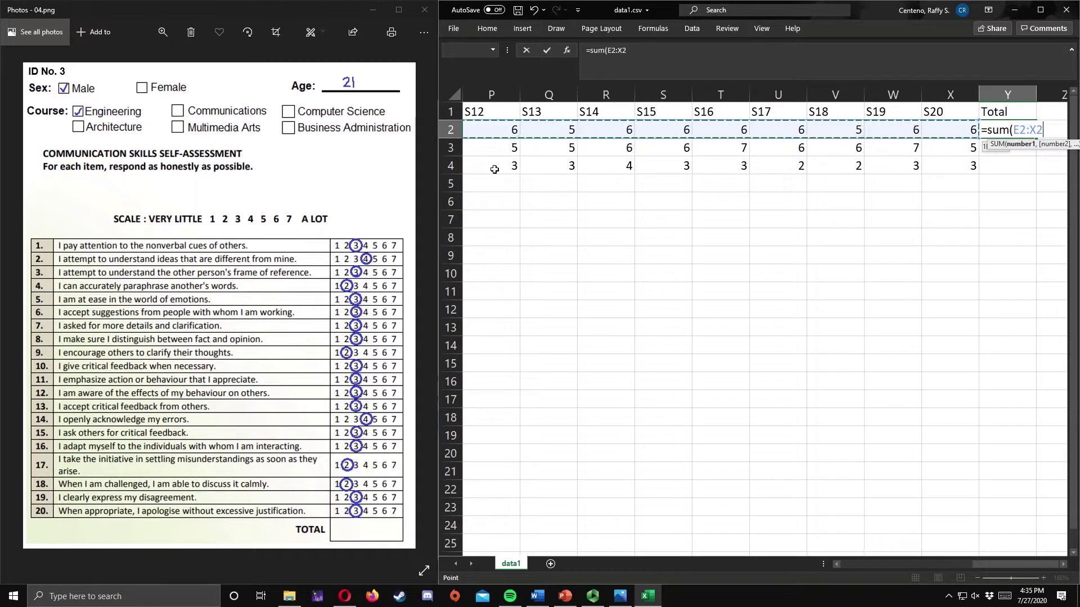
key("Return")
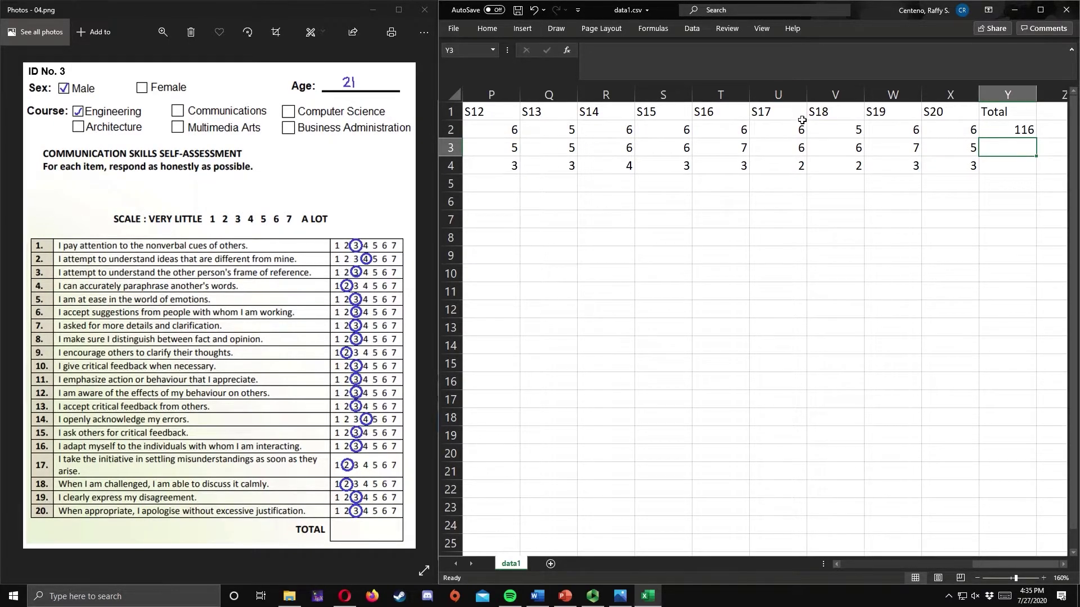
left_click(1007, 130)
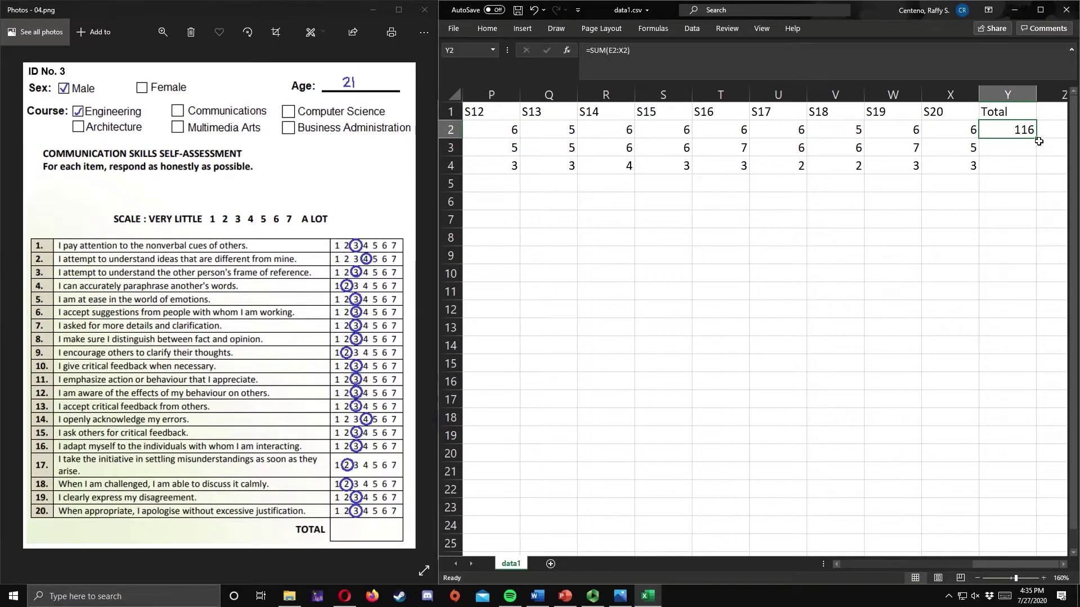
left_click_drag(1039, 141, 1038, 172)
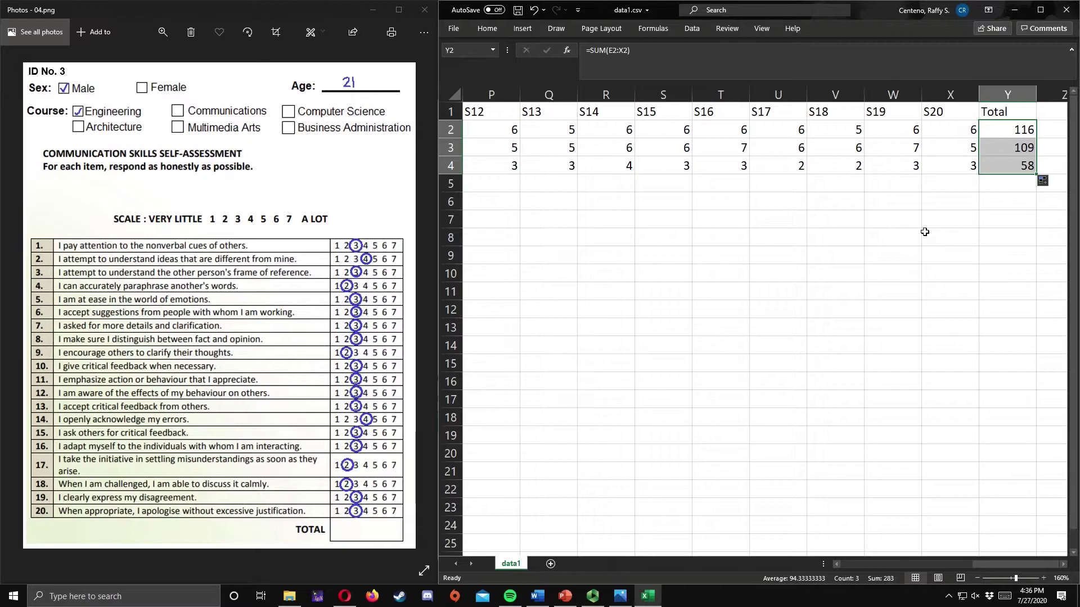
Step: Export the sheet as CSV (Comma delimited) and save it as data1.csv
left_click(453, 28)
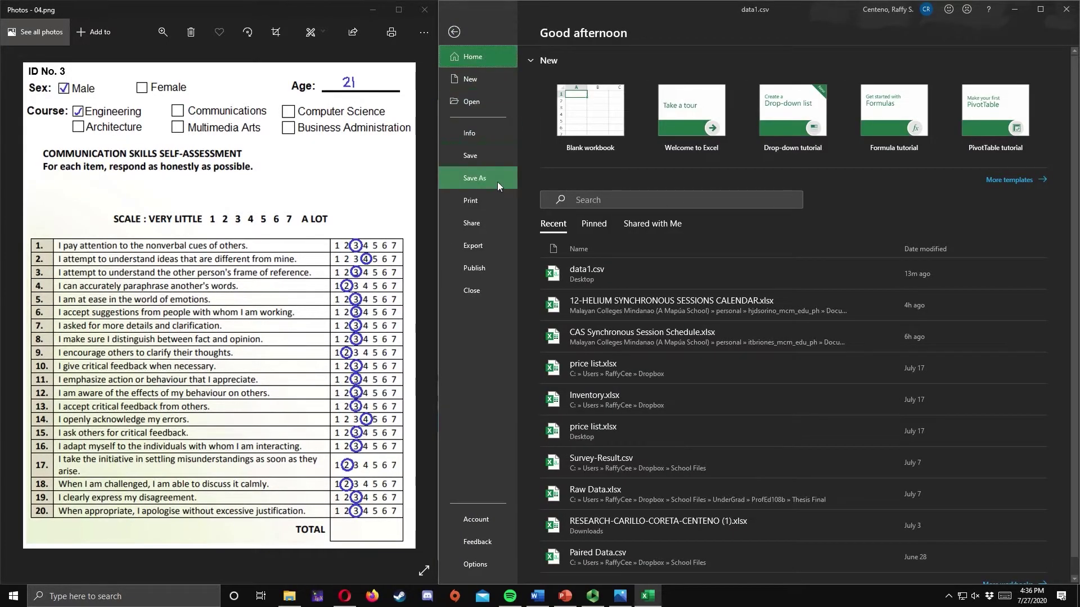
left_click(481, 244)
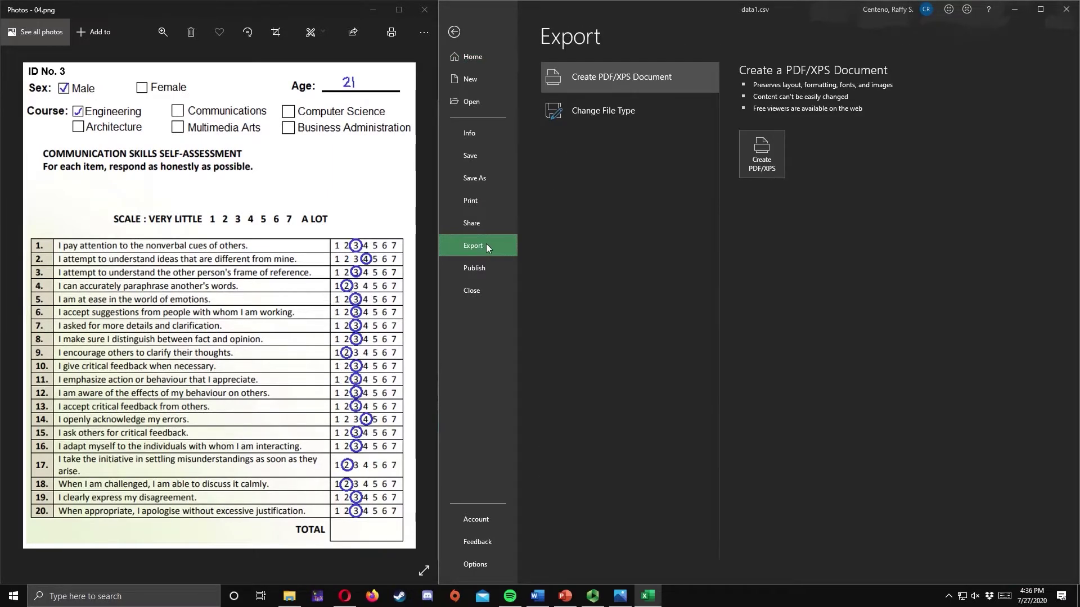
left_click(630, 108)
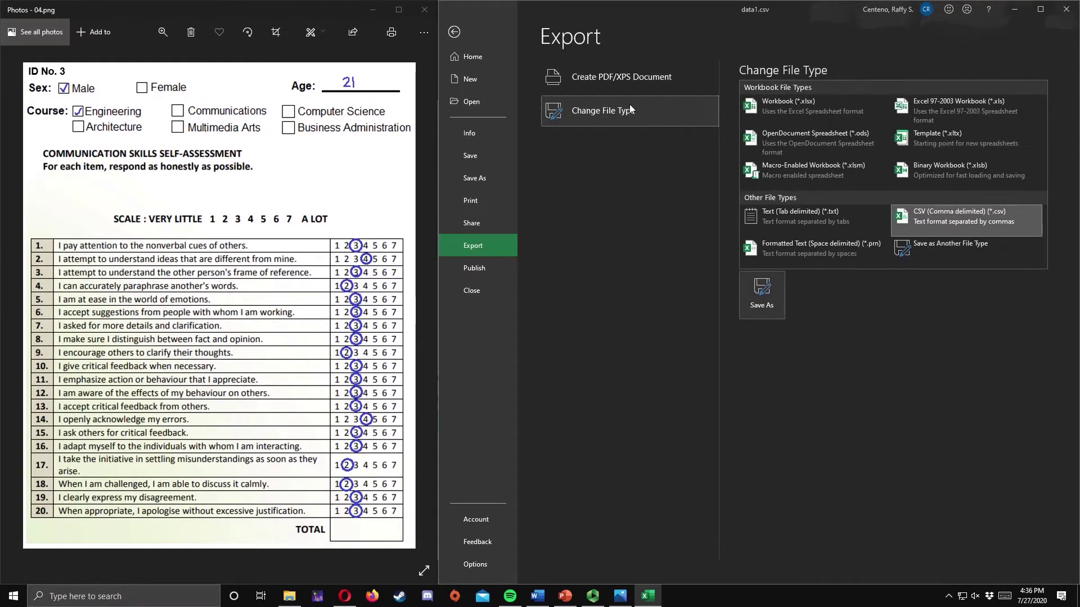
double_click(954, 225)
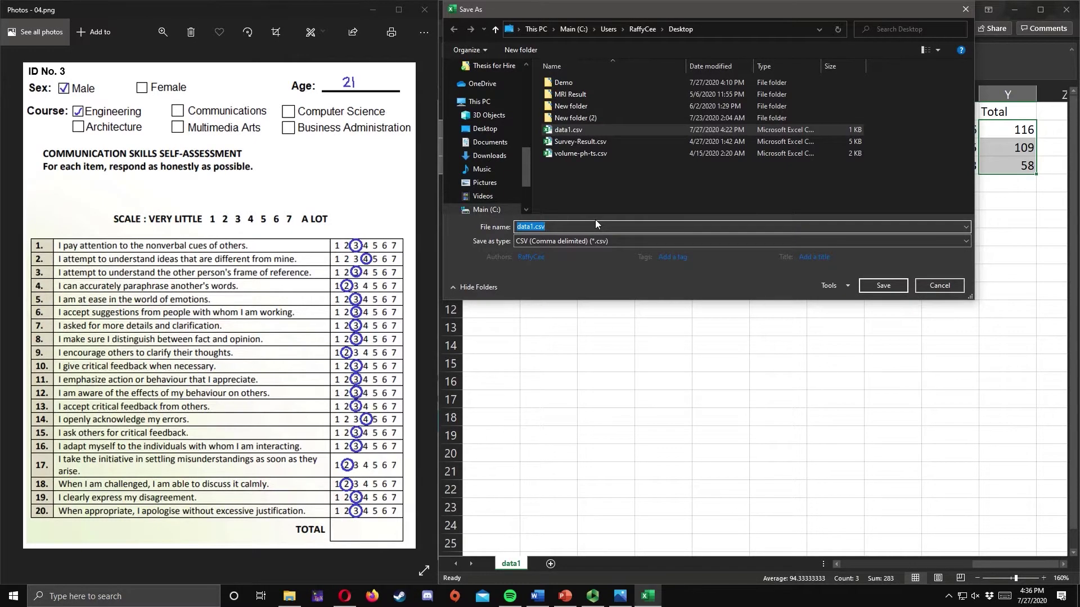
left_click(884, 287)
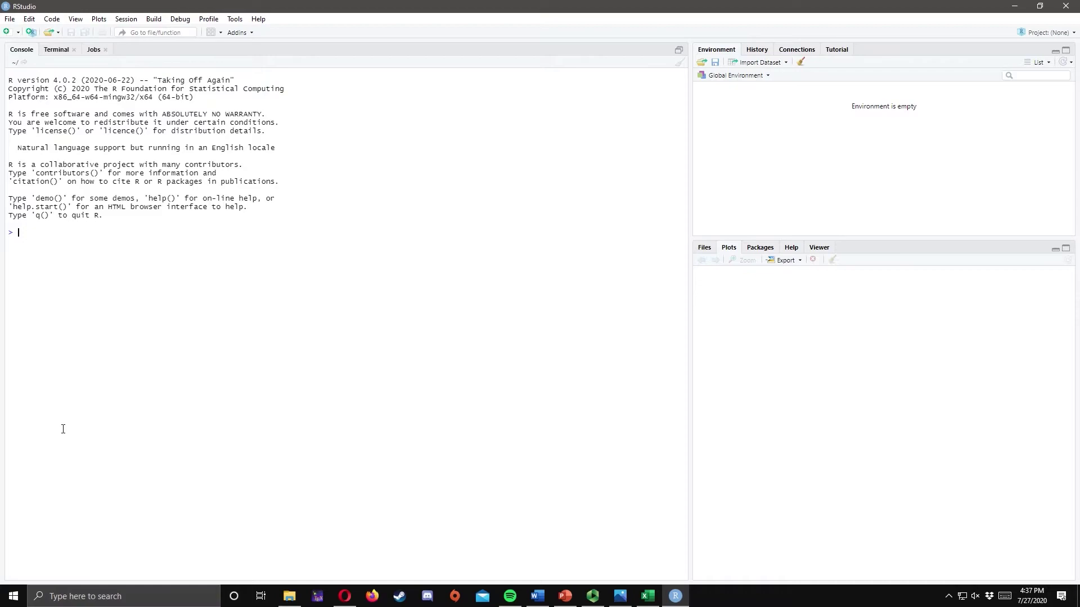
Step: Create a new blank R script, Untitled1, from the File > New File menu
left_click(11, 19)
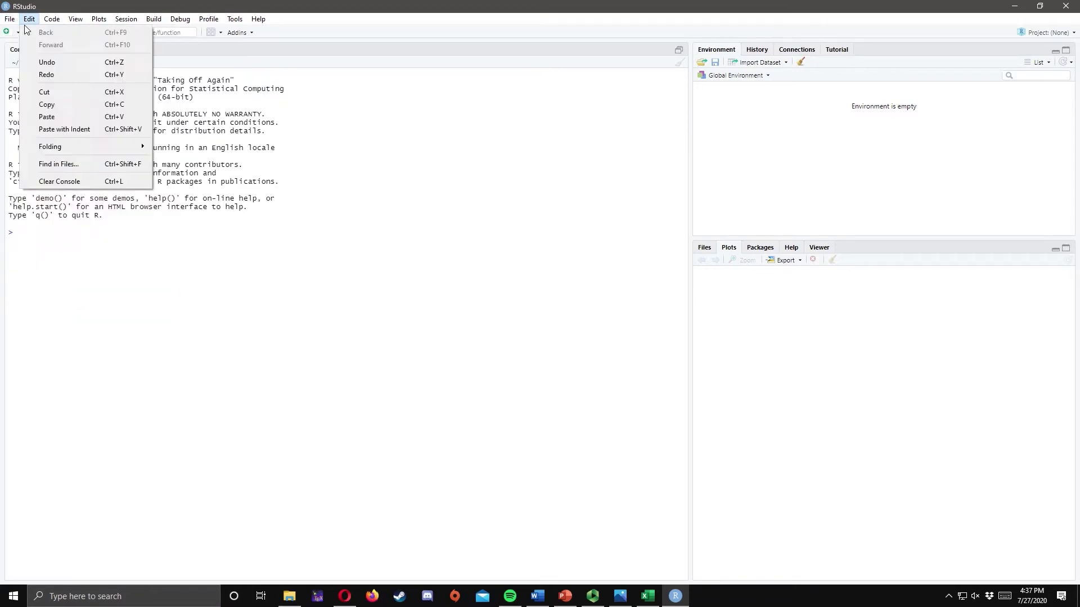
mouse_move(12, 34)
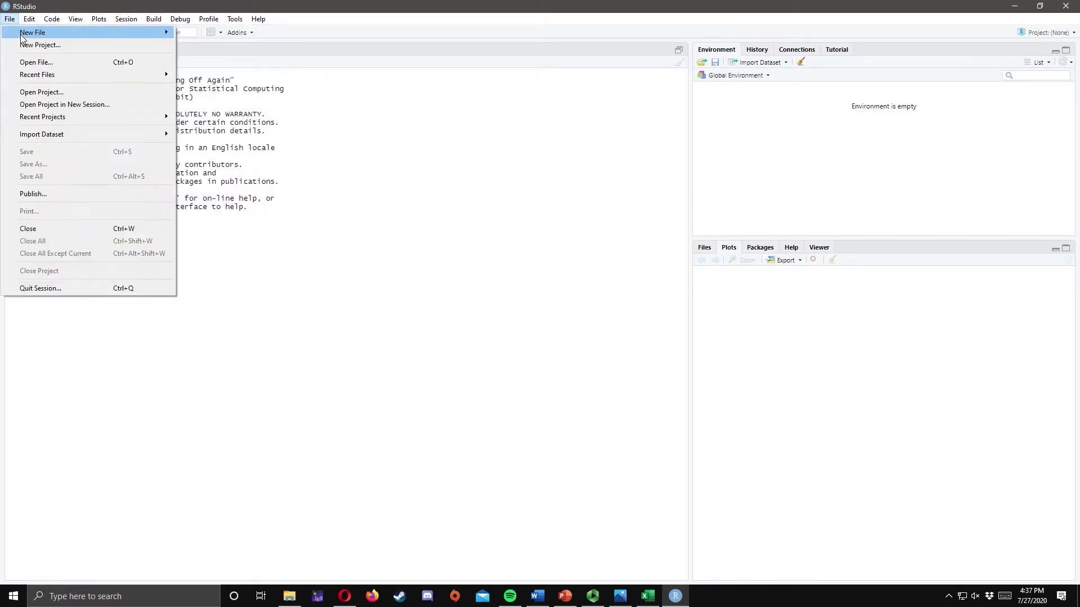
key("Return")
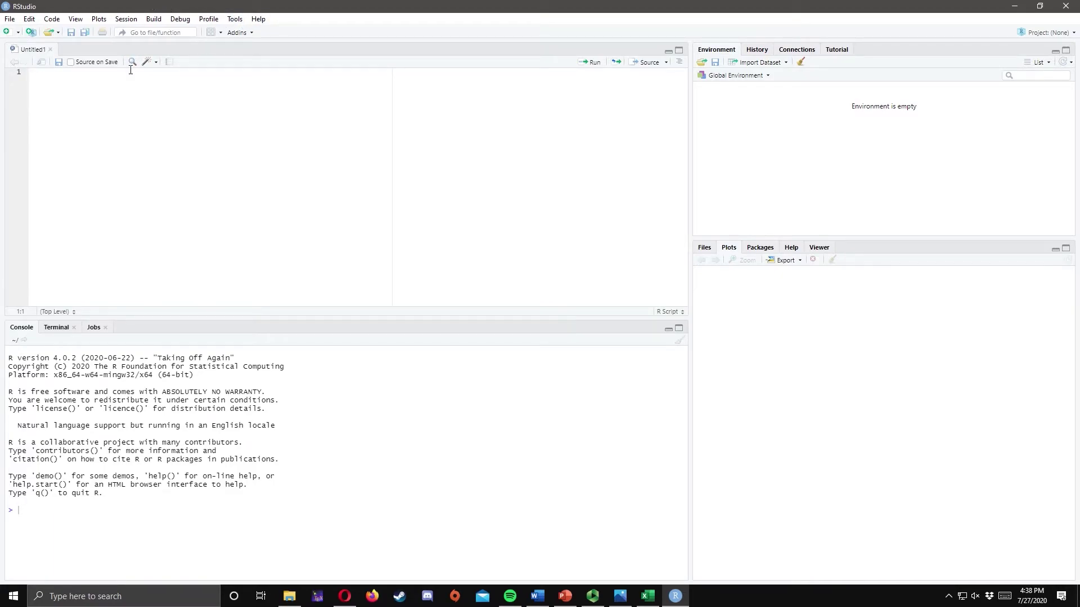
Step: Write data1 <- read.csv(file.choose(), header=TRUE) on line 1 of the script
type("data1 <- read.csv")
key("Tab")
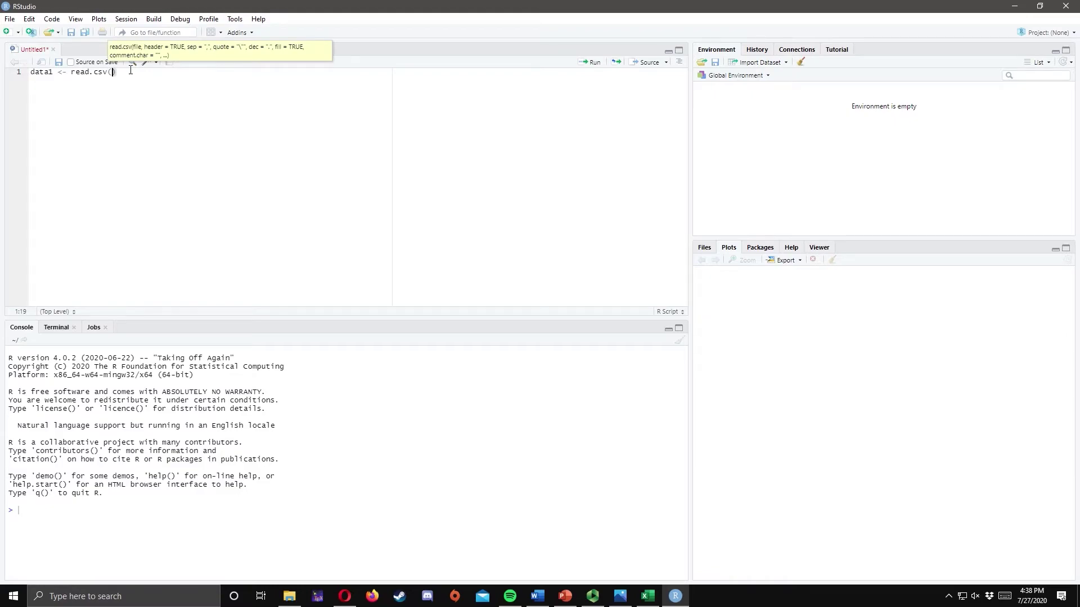
type("file.choose()")
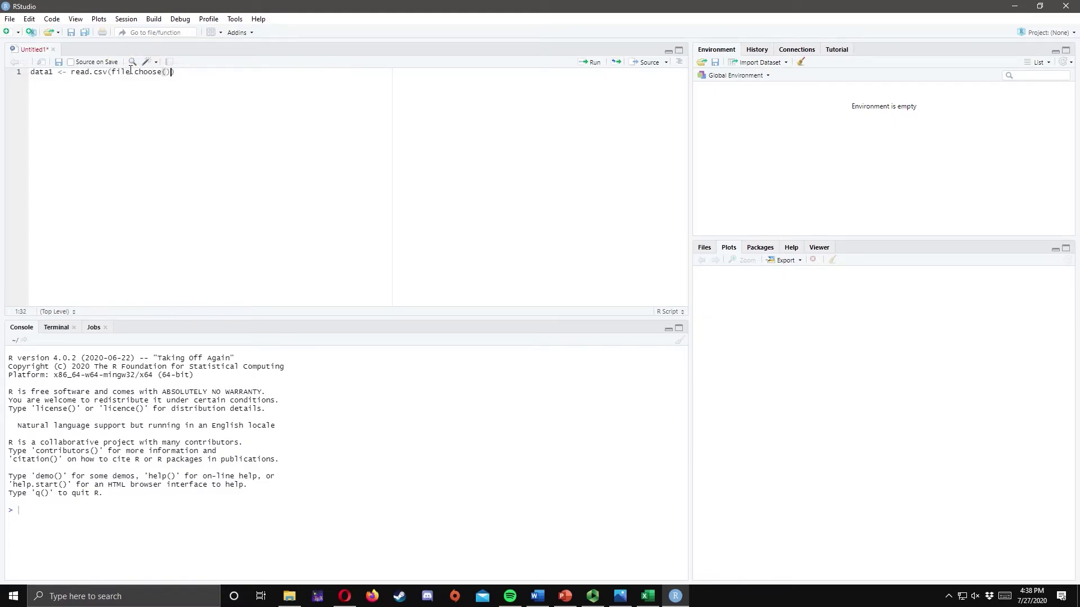
type(", header=TRUE")
Step: Run the read.csv line and pick data1.csv from the Desktop to load data1 (3 obs. of 25 variables)
key("ctrl+a")
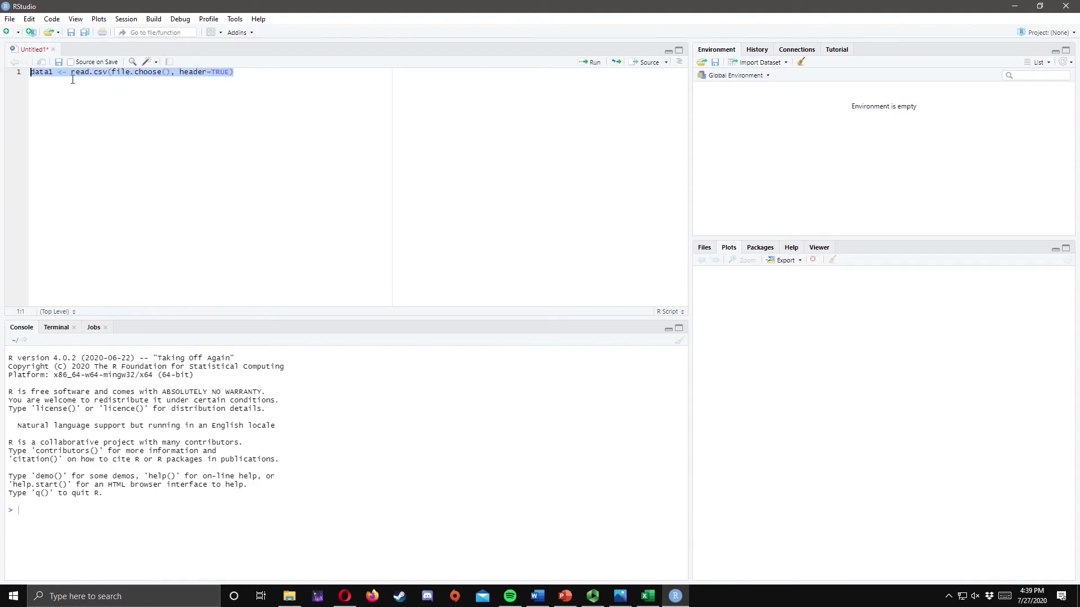
key("ctrl+Return")
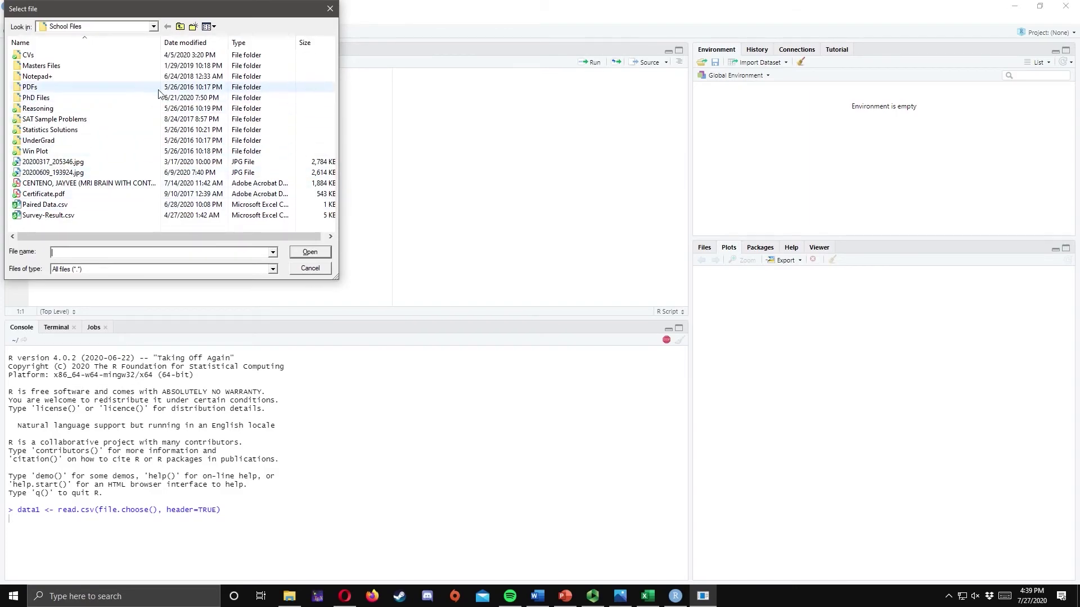
left_click(153, 26)
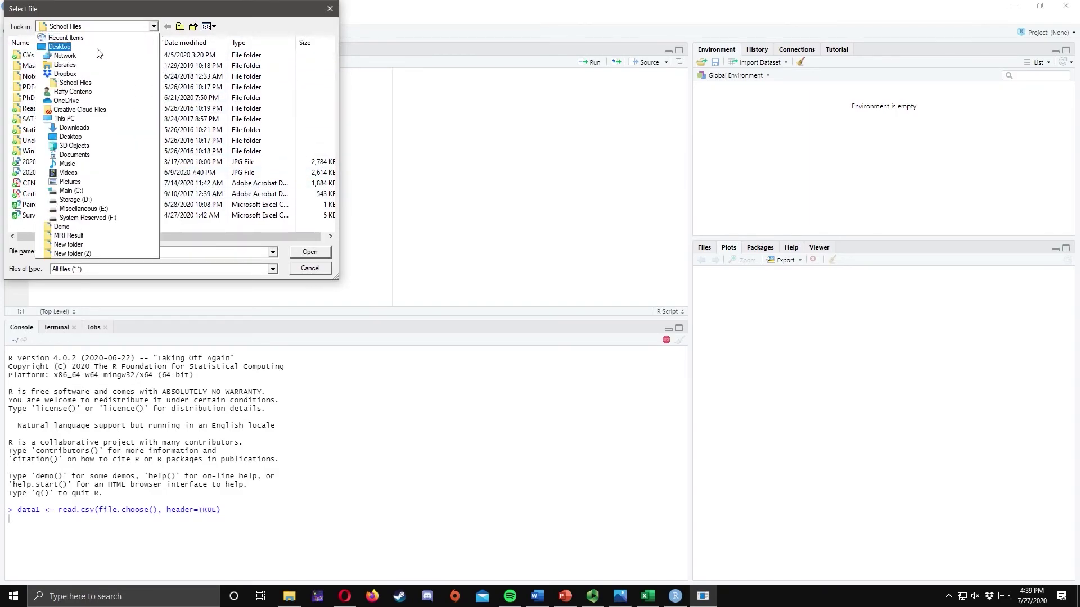
left_click(112, 38)
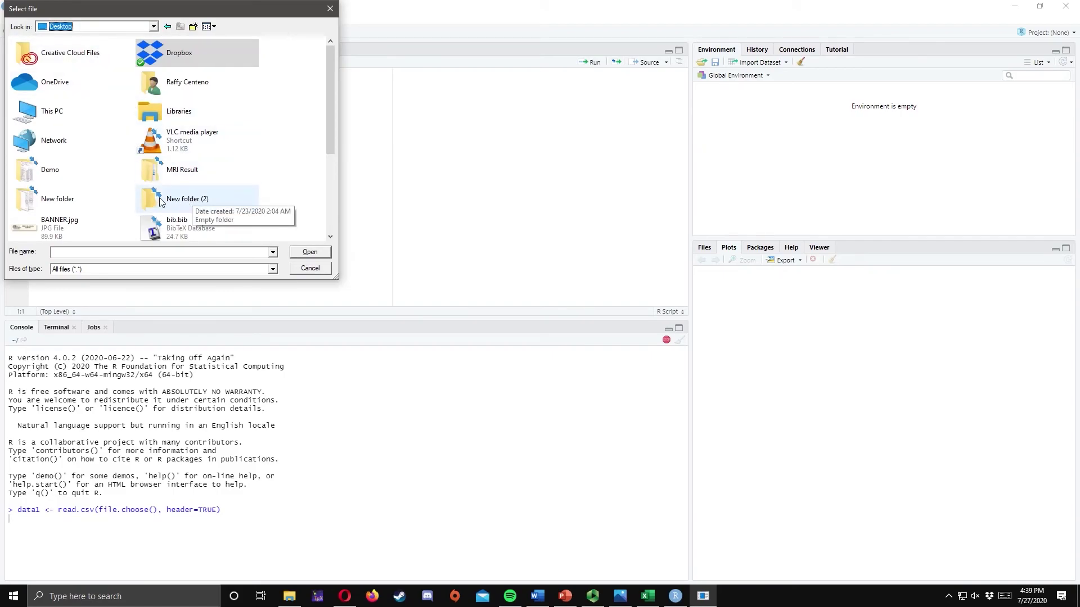
scroll(160, 201, "down", 5)
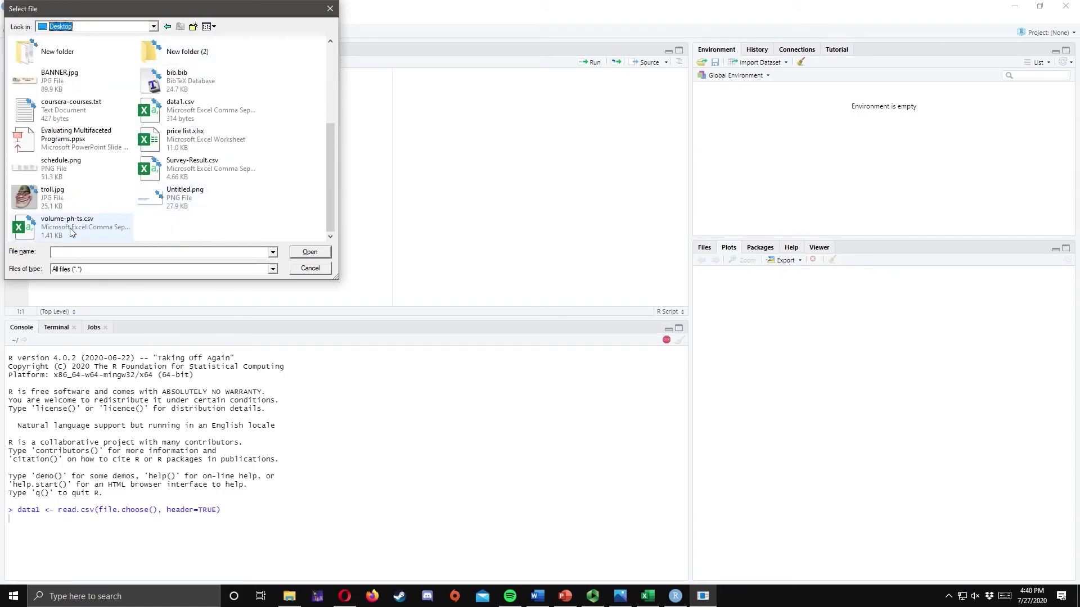
left_click(186, 116)
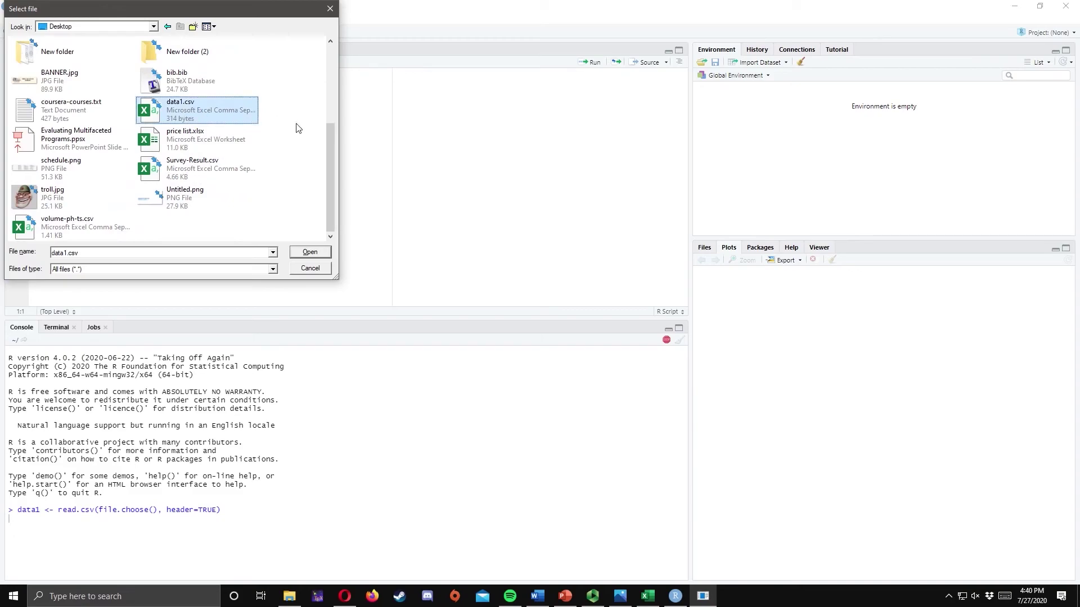
double_click(178, 116)
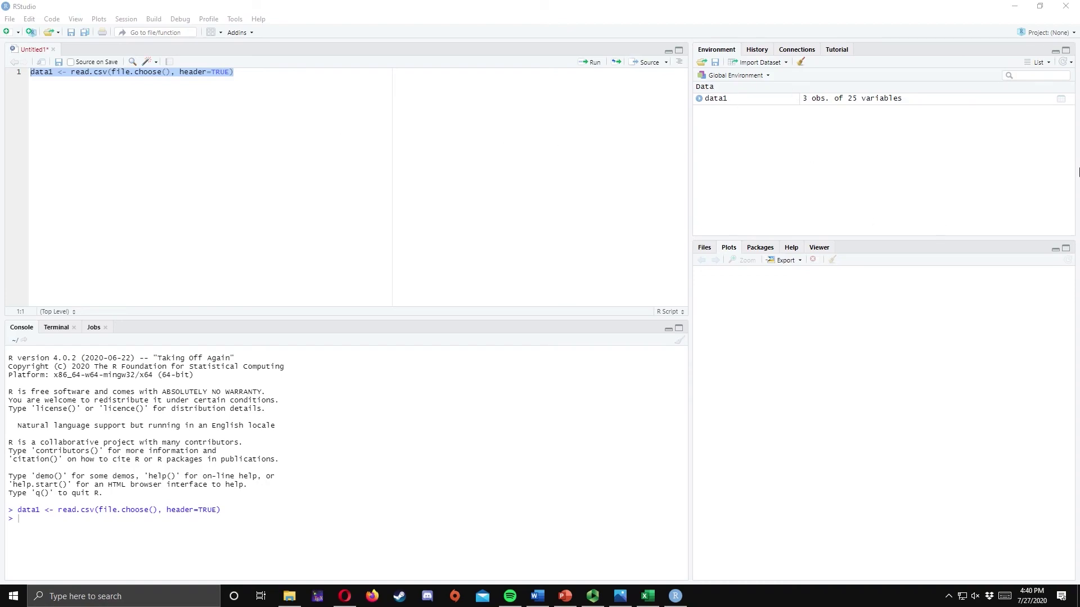
Step: Open data1 from the Environment pane in the data viewer to show its ID, Sex, Age, Course and S1–S20 columns
left_click(718, 100)
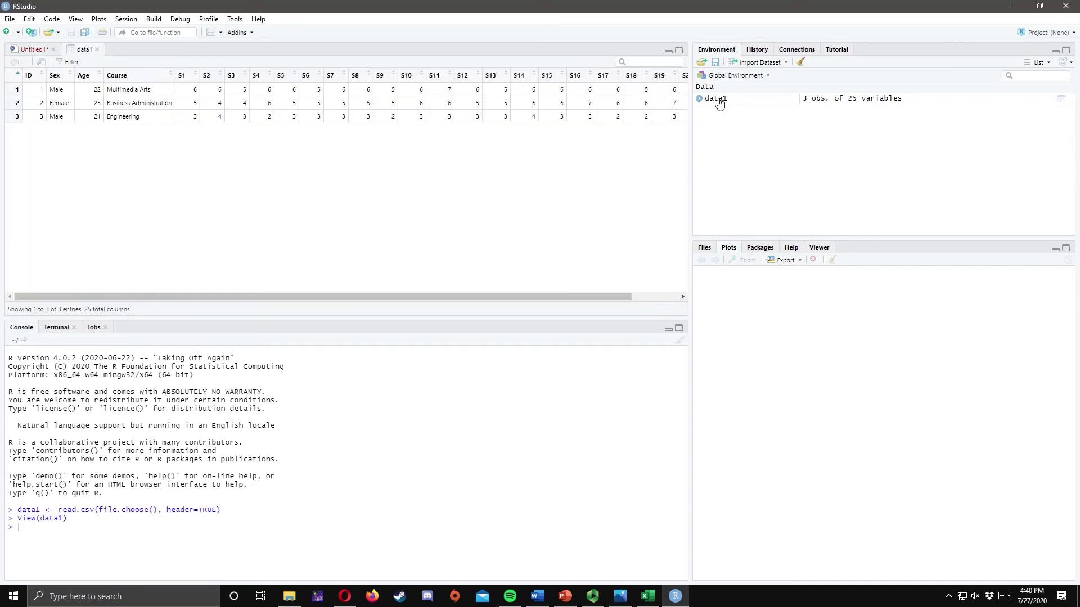